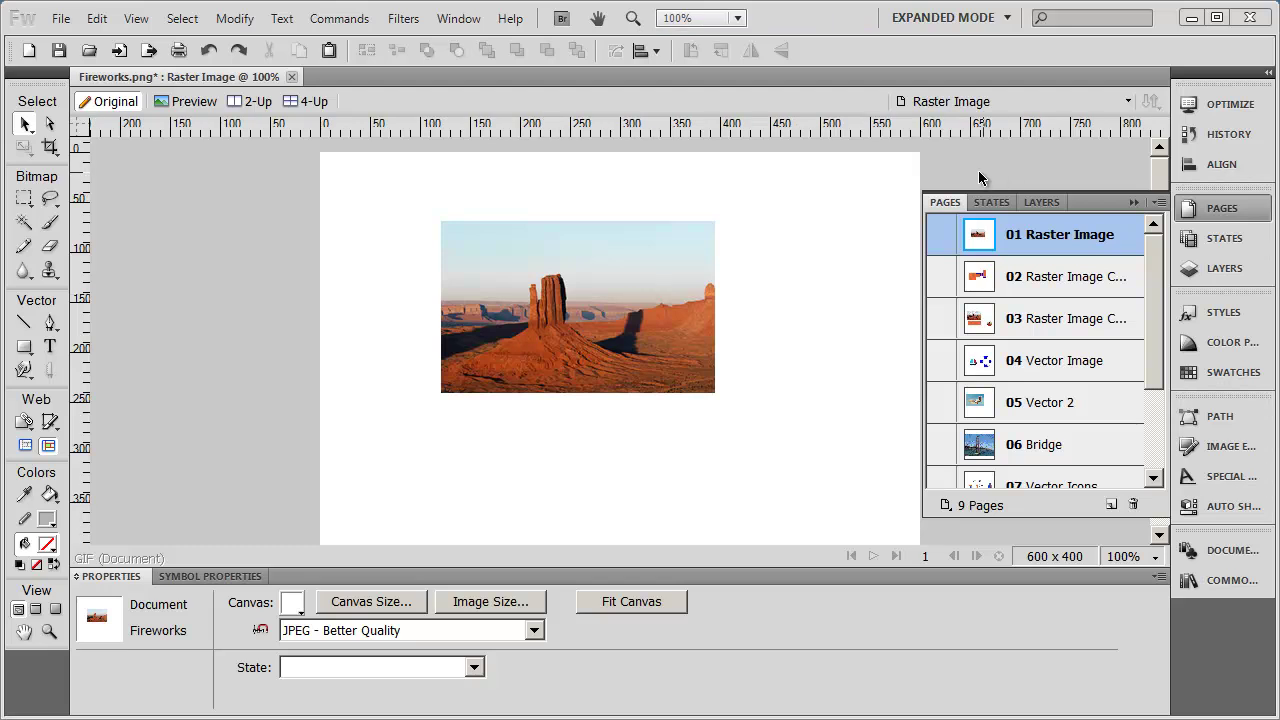
# Collapse the Pages panel to icons and nudge the desert photo left to X 119, Y 60
pyautogui.click(1133, 207)
pyautogui.moveTo(582, 310)
pyautogui.mouseDown()
pyautogui.moveTo(570, 355)
pyautogui.moveTo(530, 300)
pyautogui.moveTo(581, 301)
pyautogui.mouseUp()
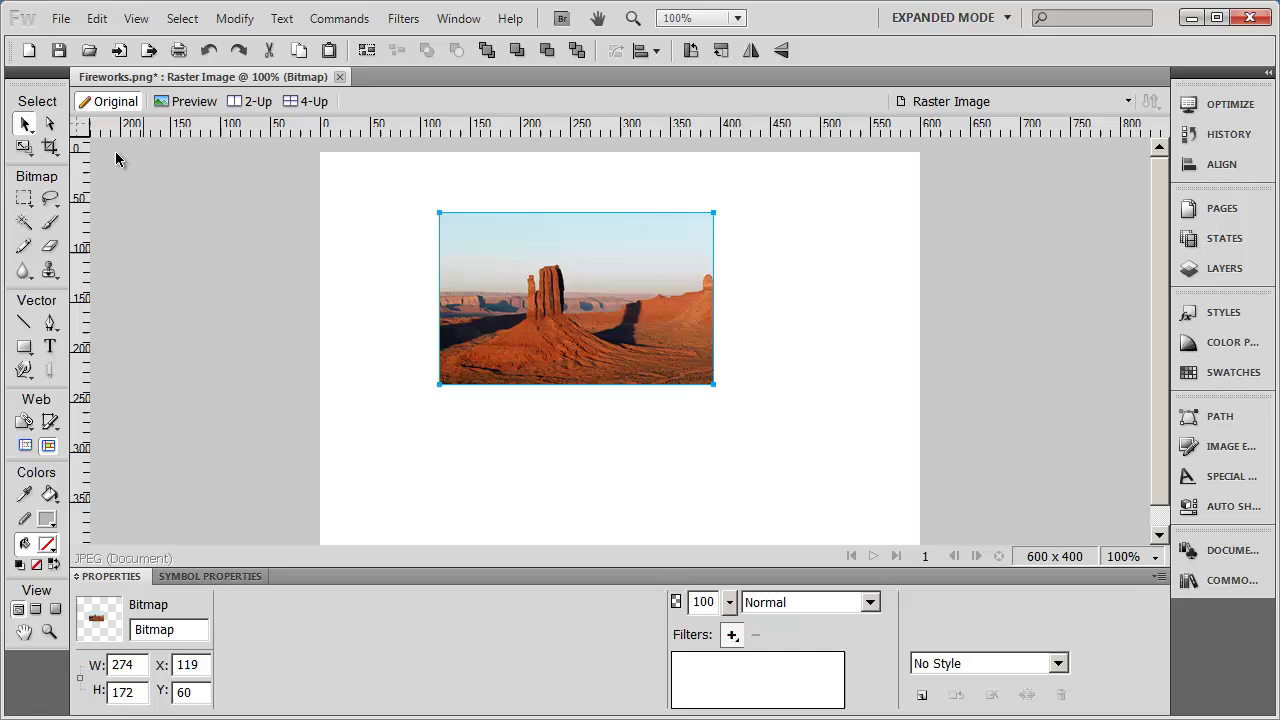
pyautogui.click(136, 22)
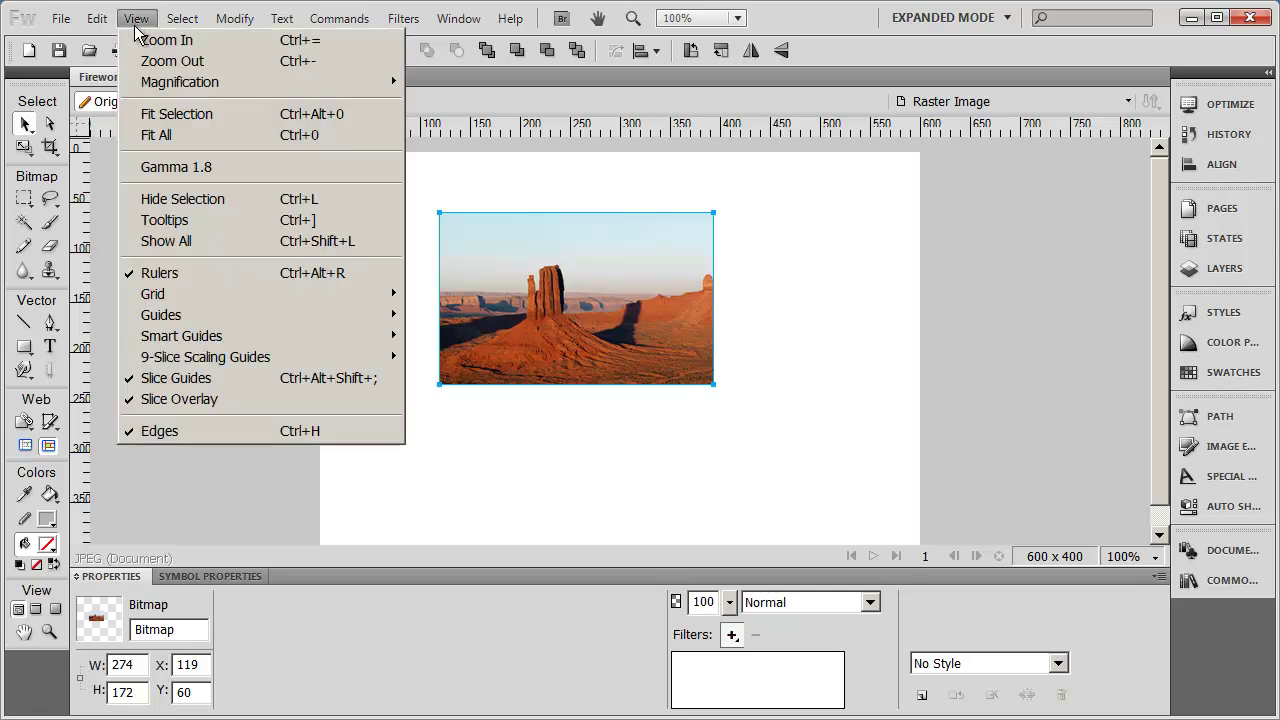
pyautogui.click(278, 275)
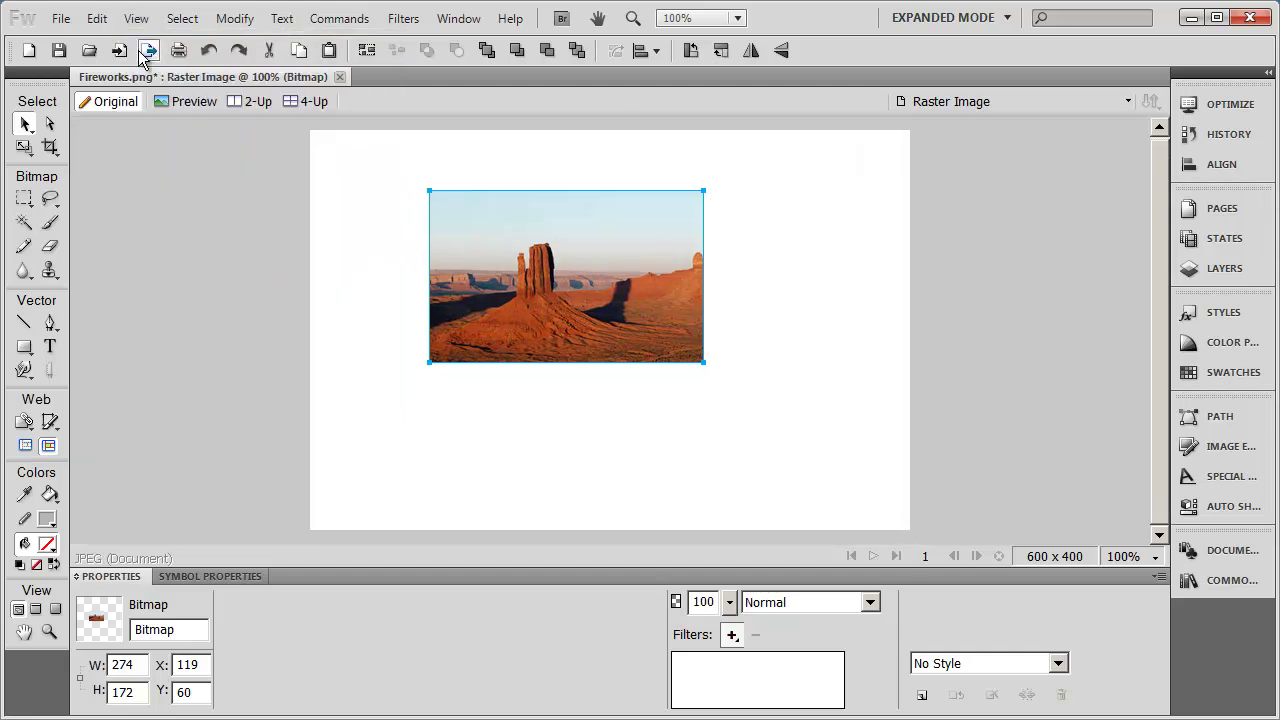
pyautogui.click(136, 18)
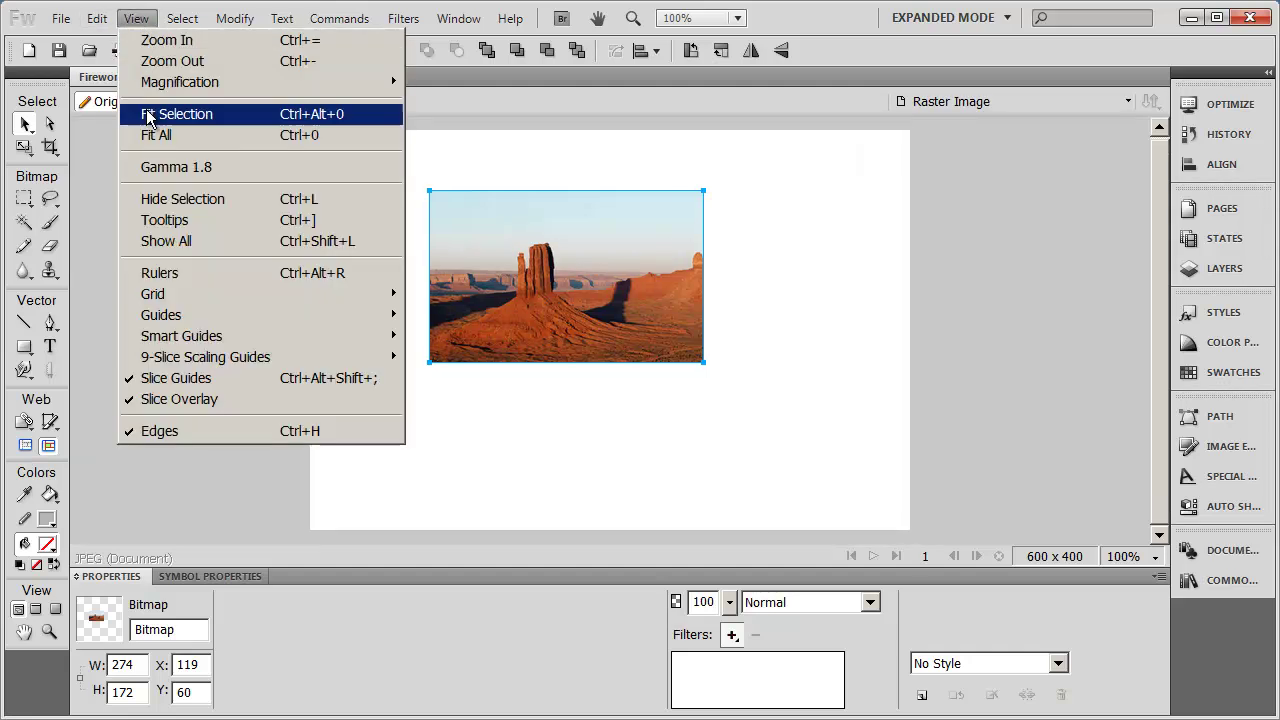
pyautogui.click(203, 278)
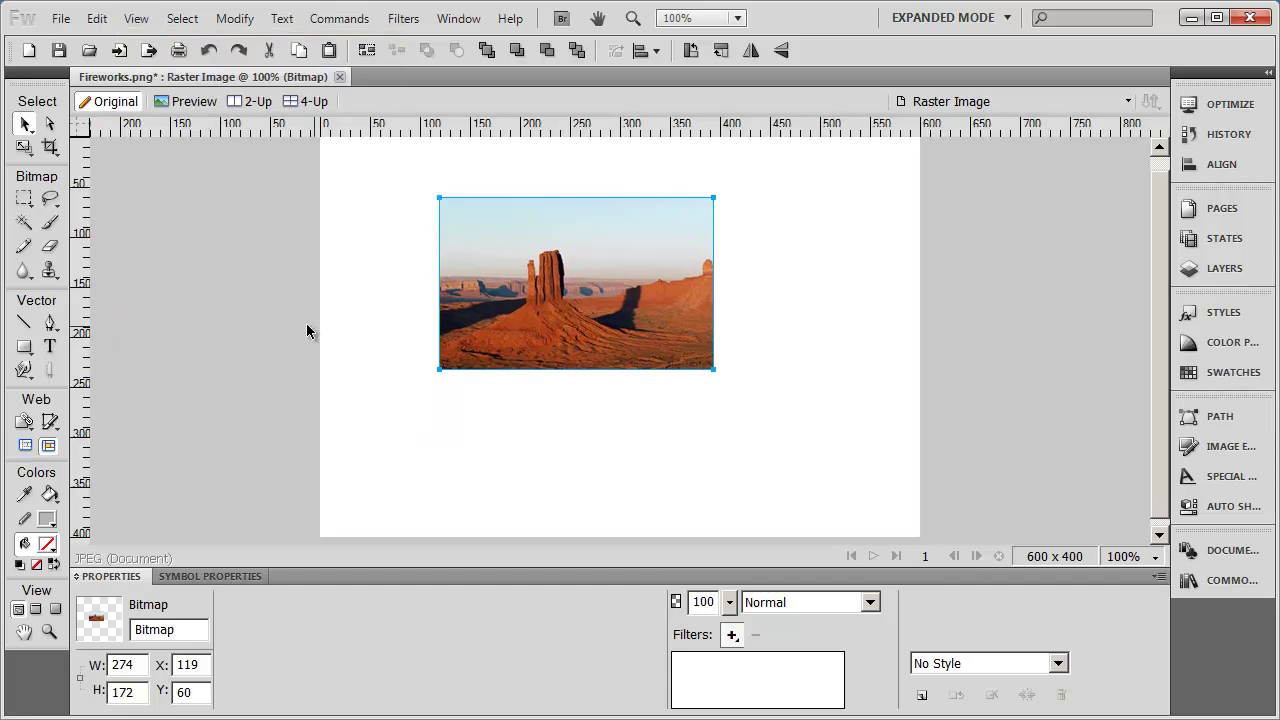
pyautogui.click(261, 306)
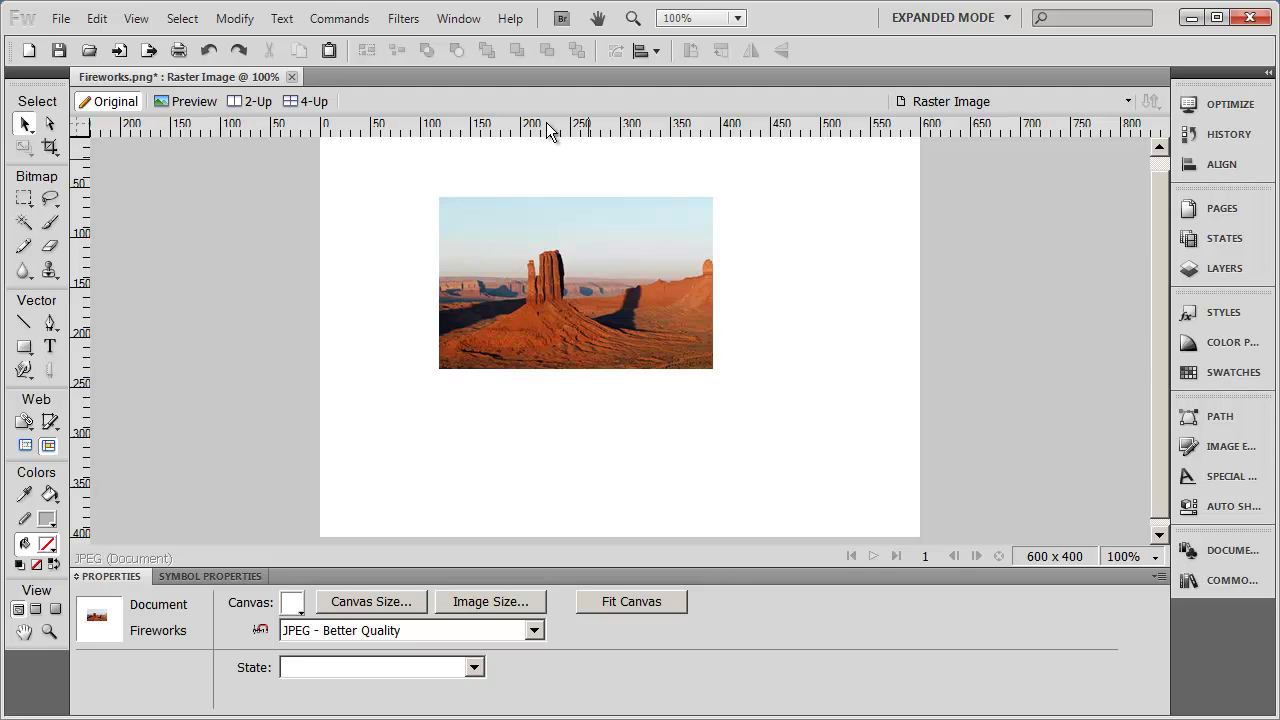
pyautogui.click(447, 244)
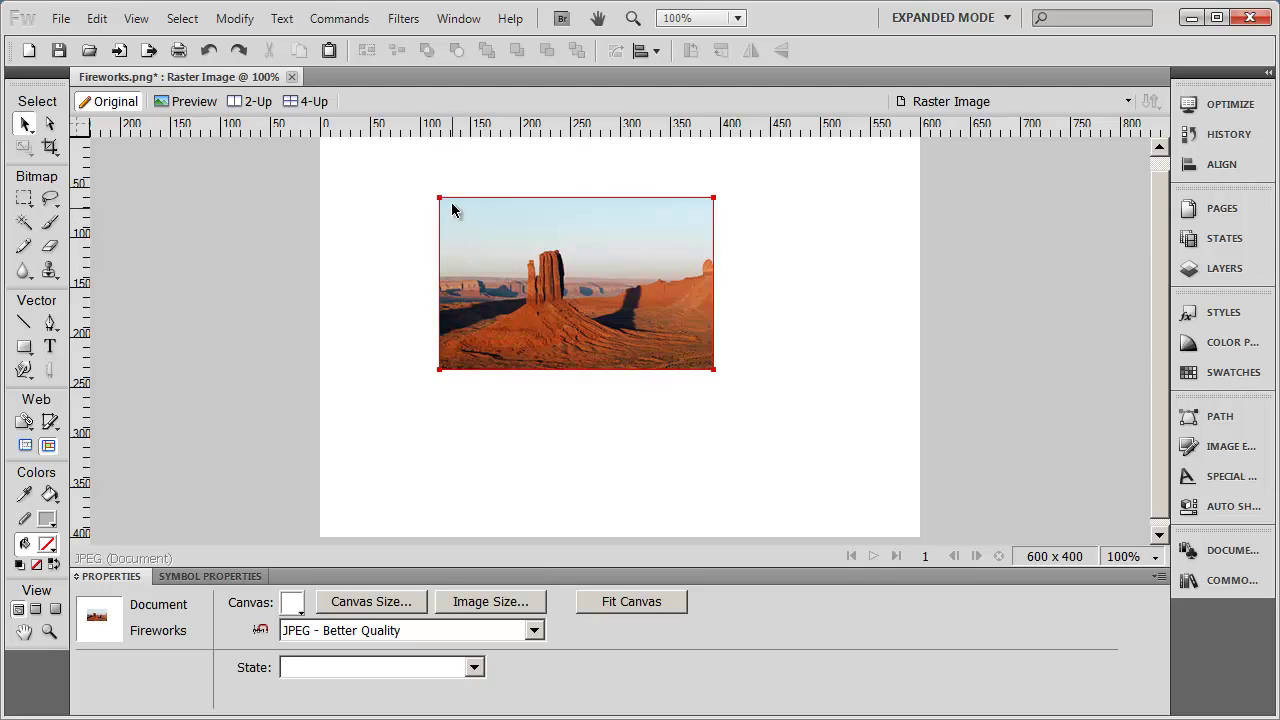
pyautogui.click(430, 247)
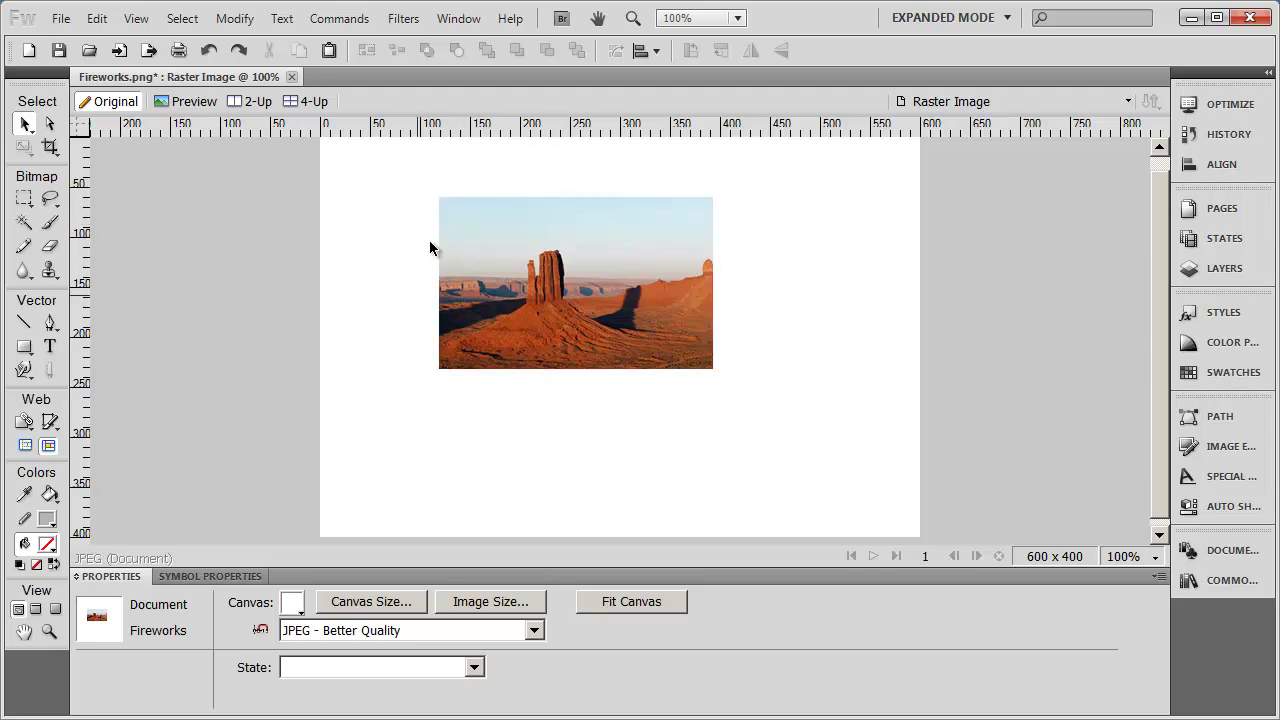
pyautogui.click(607, 262)
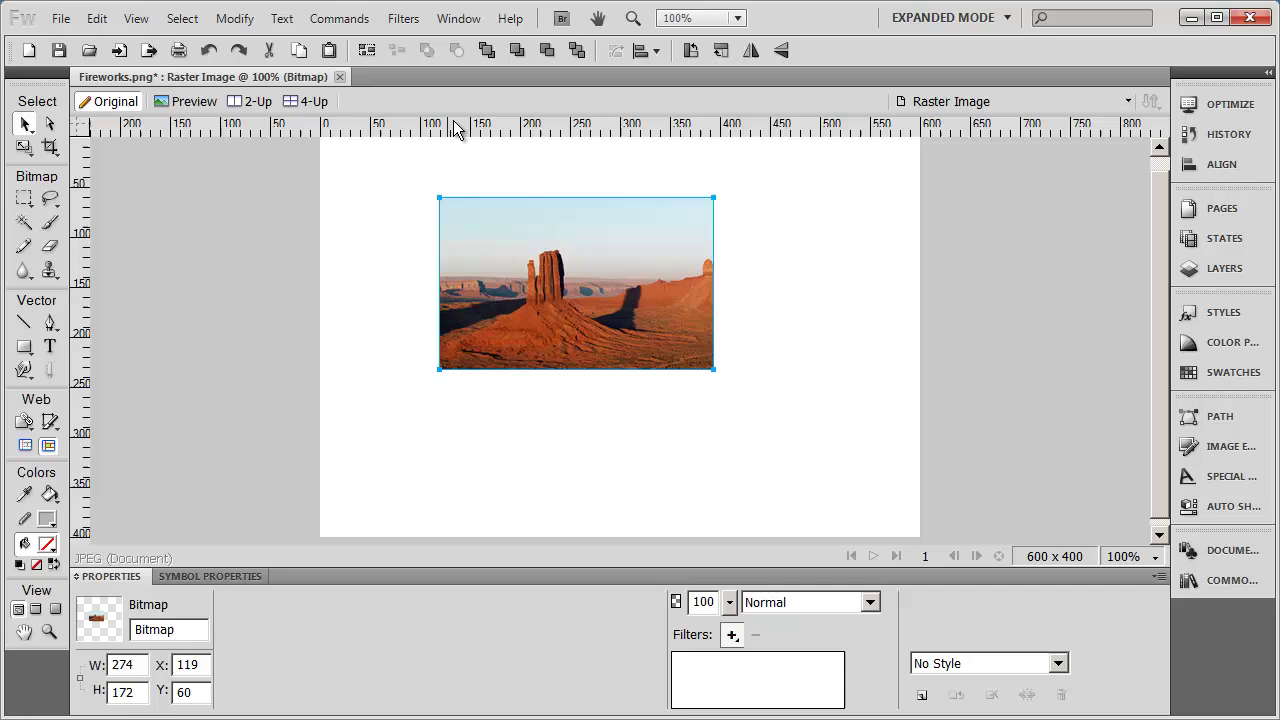
# Drag out a horizontal and a vertical guide, each at 100 pixels
pyautogui.moveTo(462, 124); pyautogui.dragTo(456, 171)
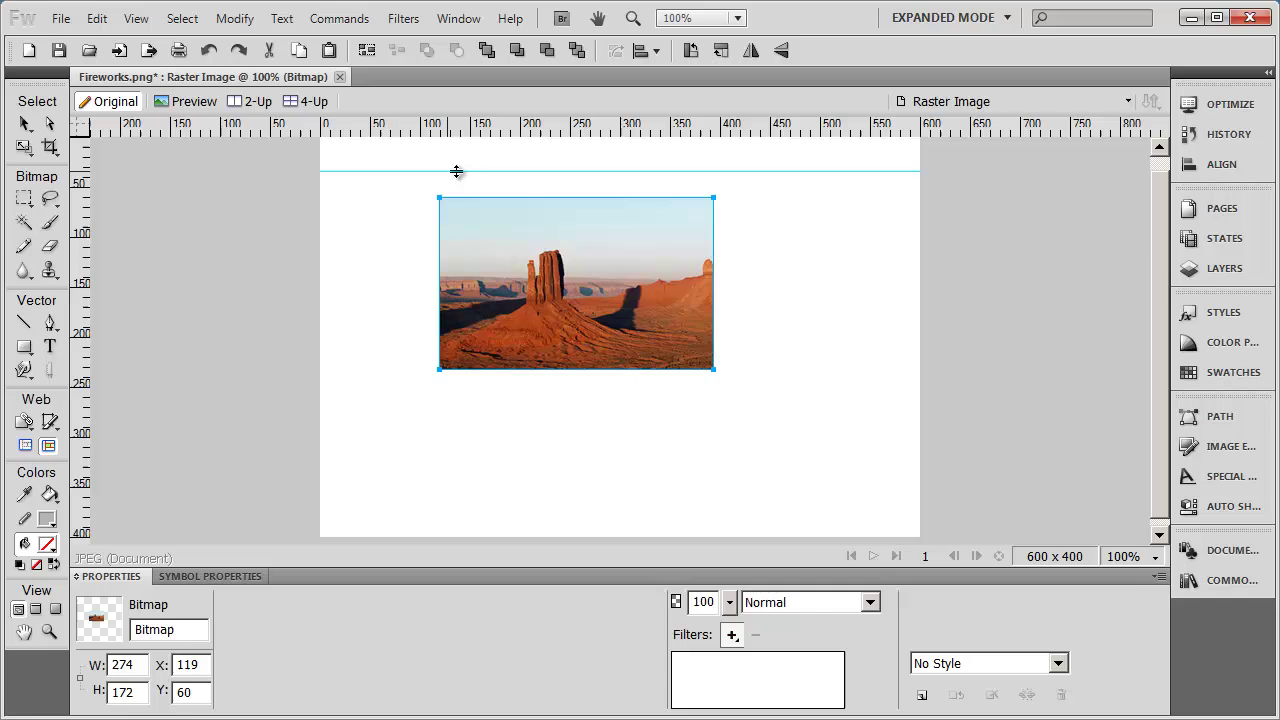
pyautogui.moveTo(456, 171); pyautogui.dragTo(455, 237)
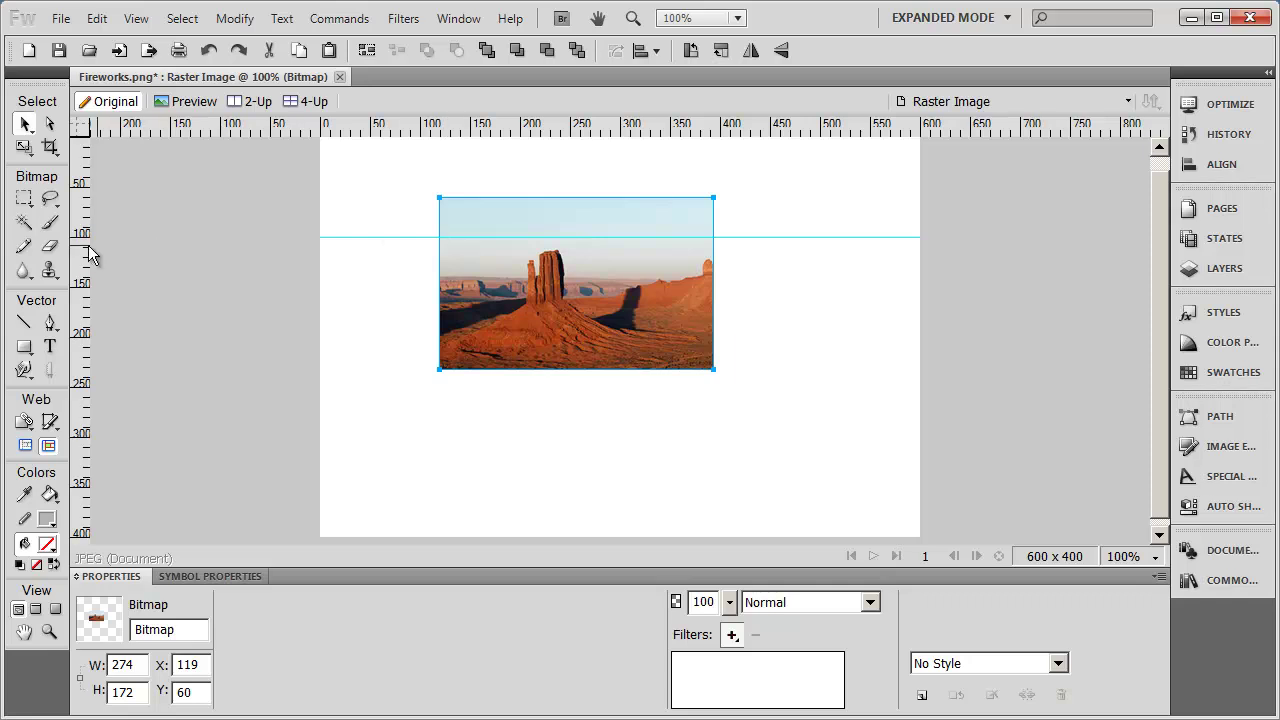
pyautogui.moveTo(80, 253); pyautogui.dragTo(419, 257)
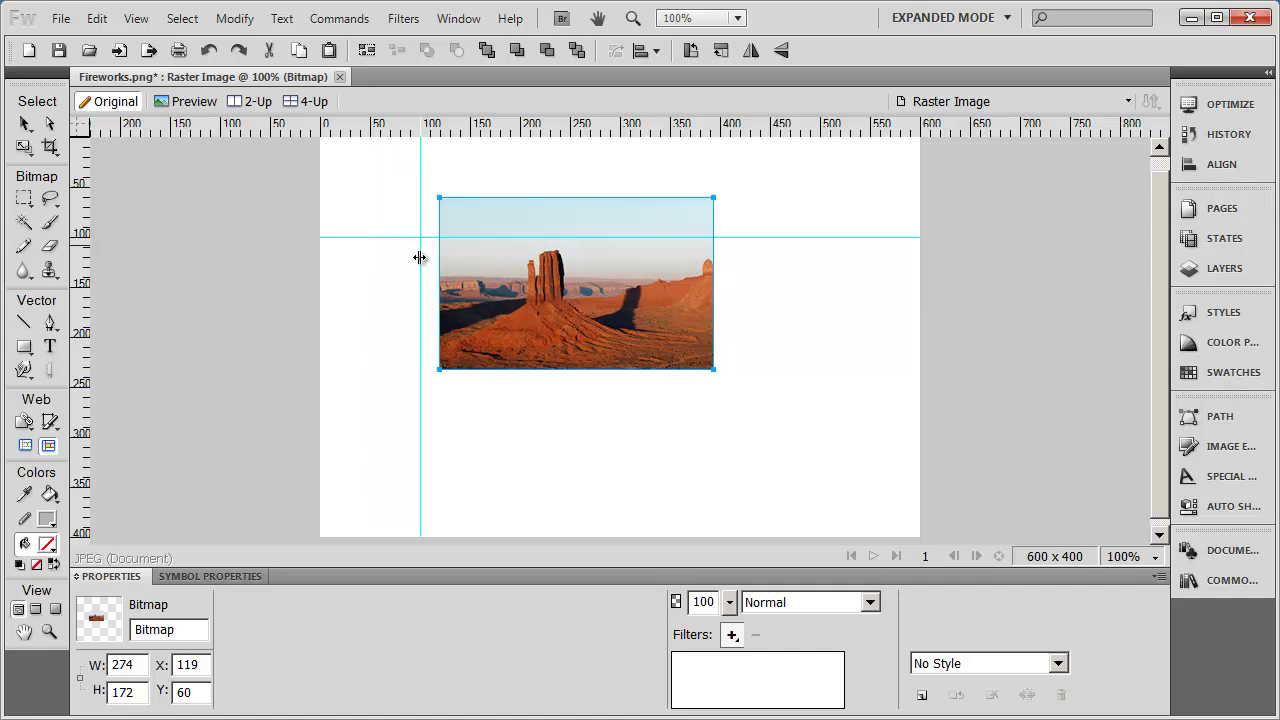
pyautogui.moveTo(419, 257)
pyautogui.mouseDown()
pyautogui.moveTo(374, 257)
pyautogui.moveTo(420, 273)
pyautogui.mouseUp()
# Move the desert photo into the guides' corner at X 100, Y 100
pyautogui.moveTo(566, 289); pyautogui.dragTo(545, 331)
pyautogui.click(776, 334)
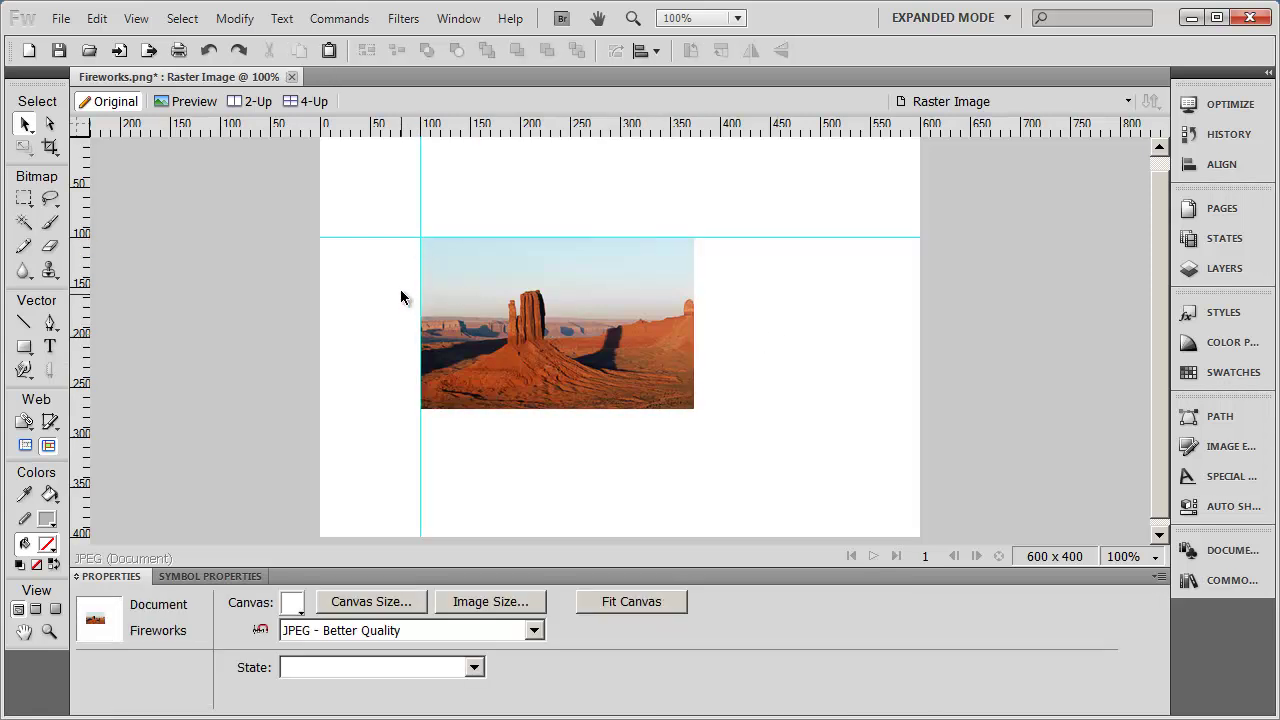
pyautogui.click(577, 345)
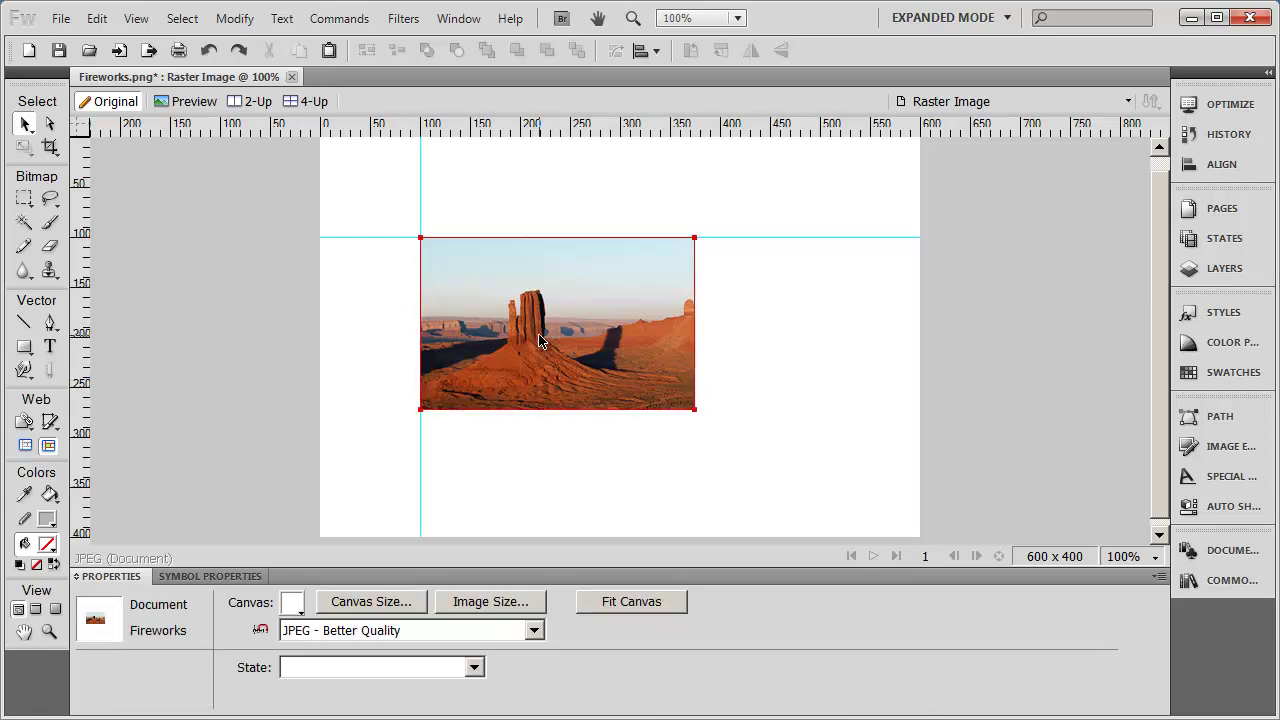
pyautogui.moveTo(540, 341)
pyautogui.mouseDown()
pyautogui.moveTo(592, 370)
pyautogui.moveTo(539, 341)
pyautogui.mouseUp()
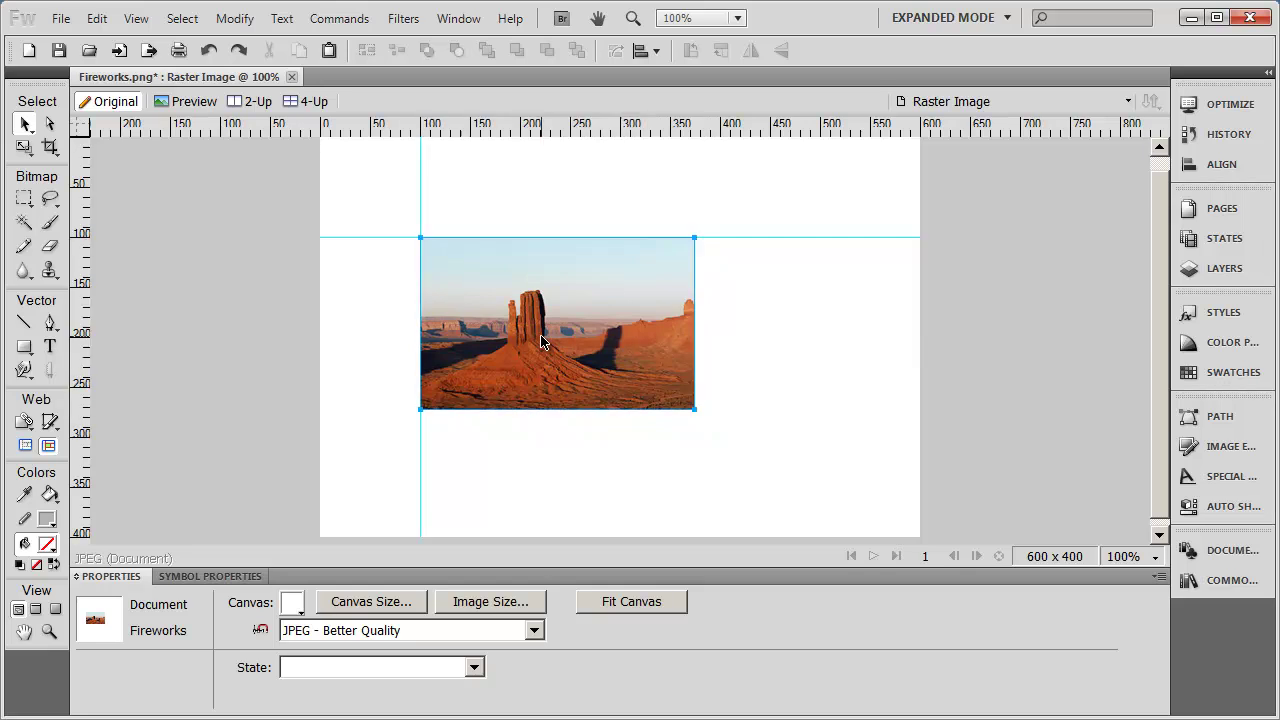
pyautogui.click(136, 20)
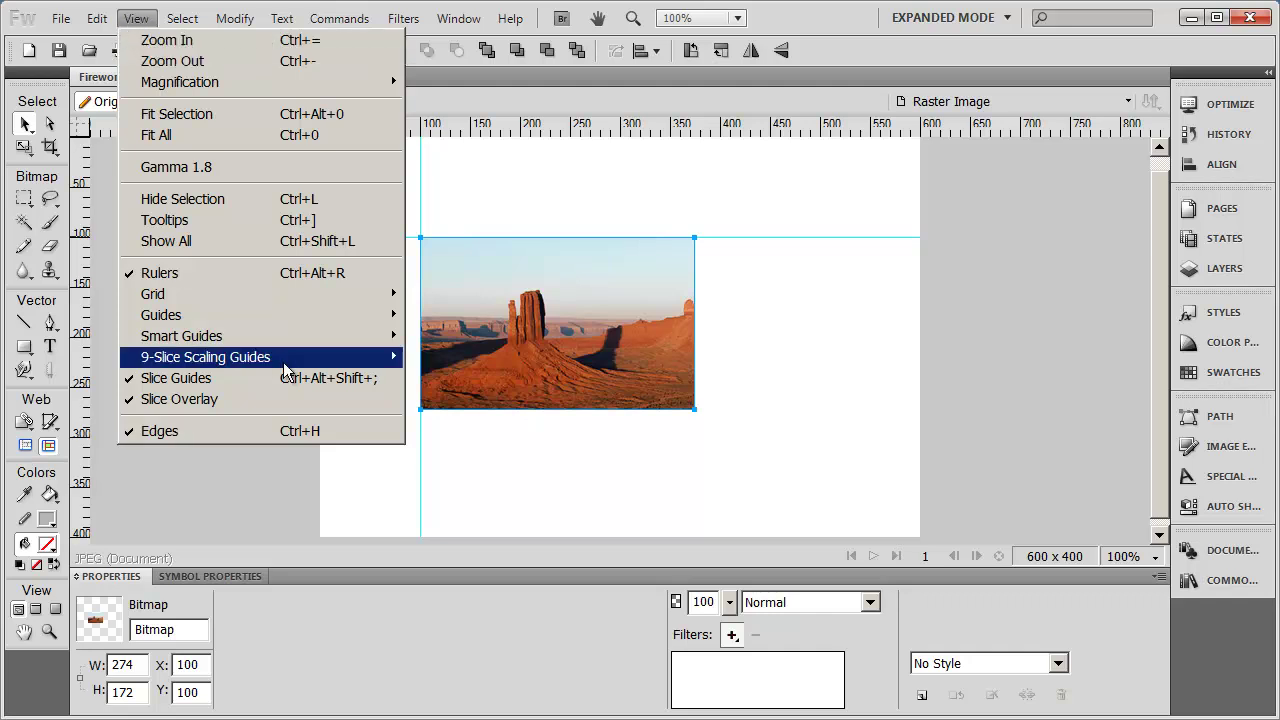
pyautogui.moveTo(252, 330)
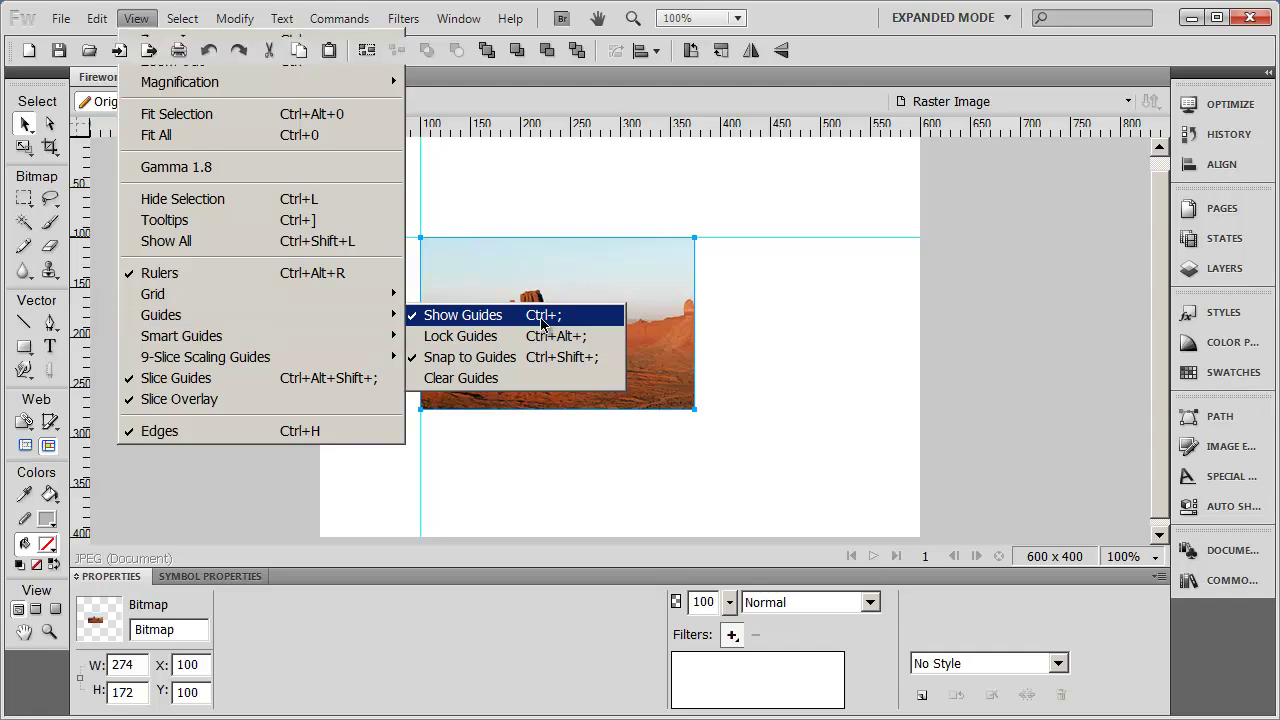
pyautogui.click(542, 320)
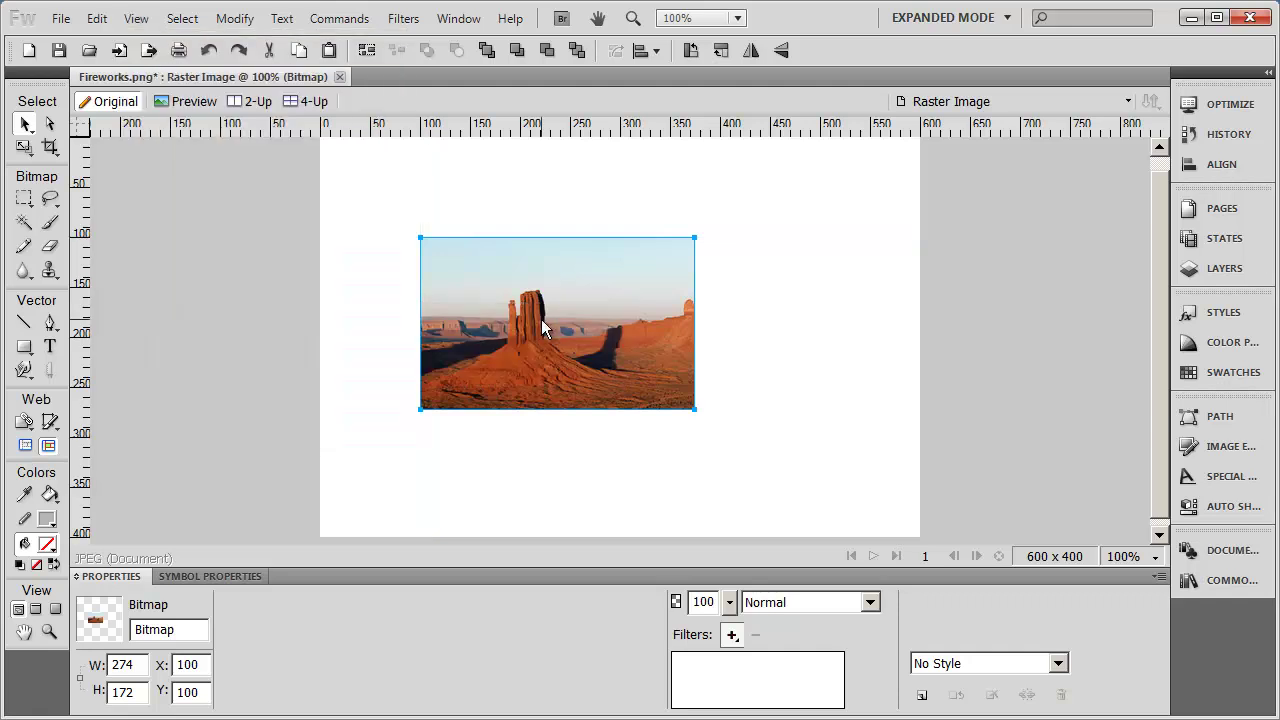
pyautogui.click(227, 328)
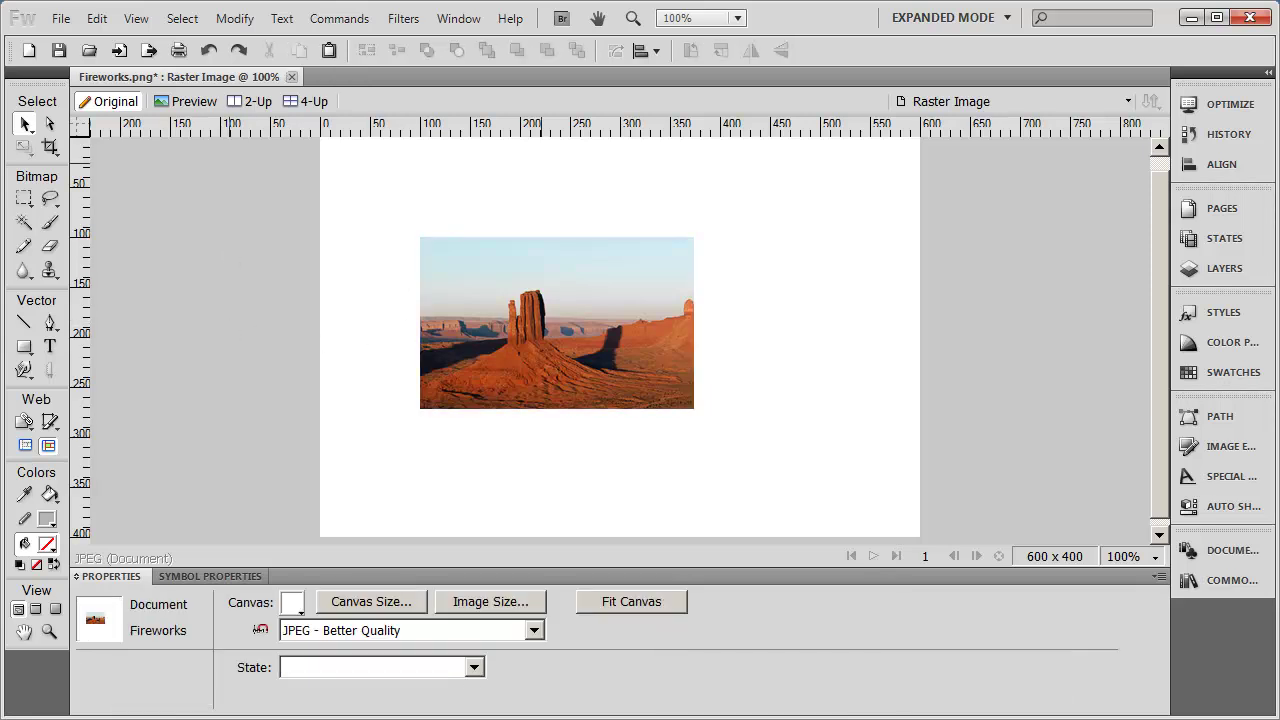
pyautogui.click(136, 18)
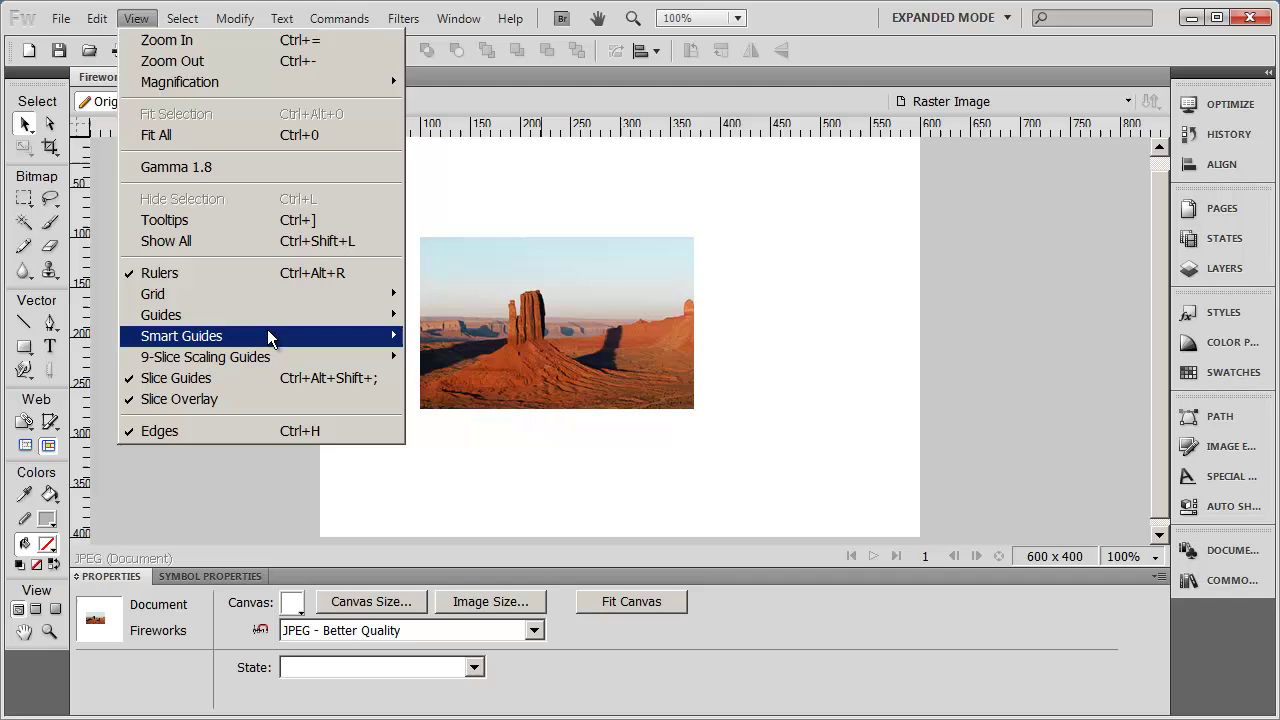
pyautogui.moveTo(280, 315)
pyautogui.click(517, 320)
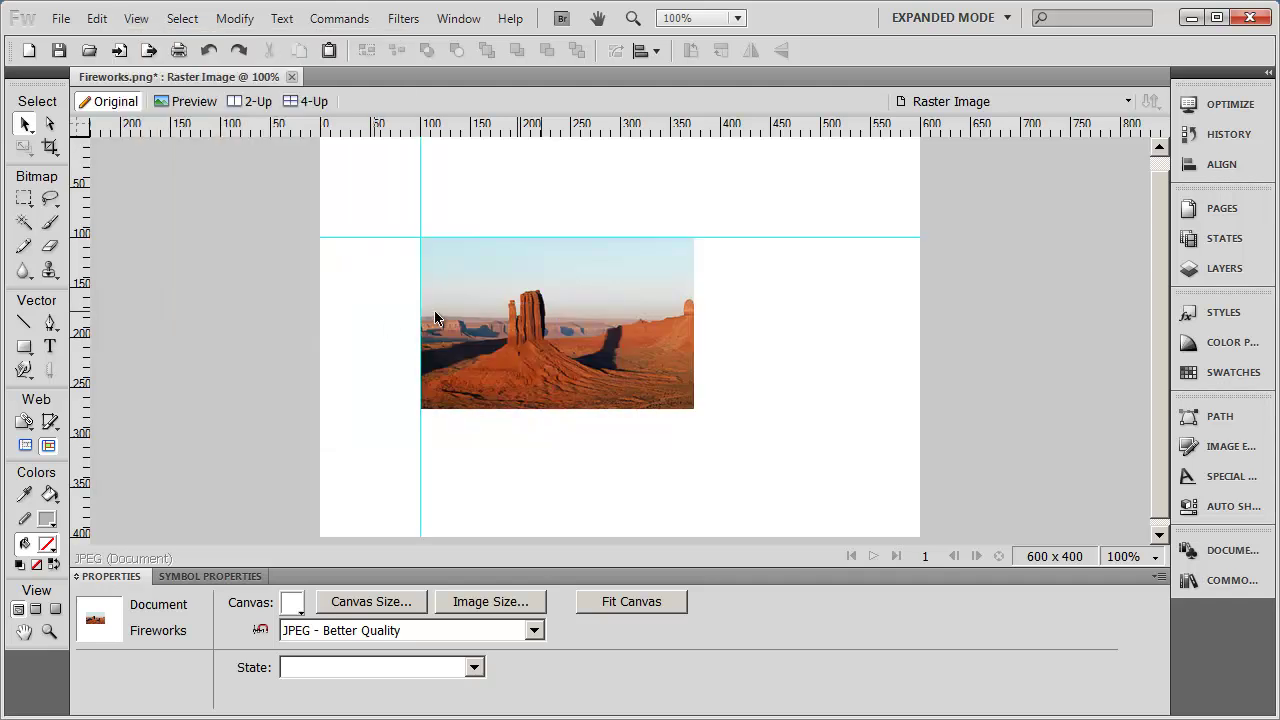
pyautogui.click(133, 18)
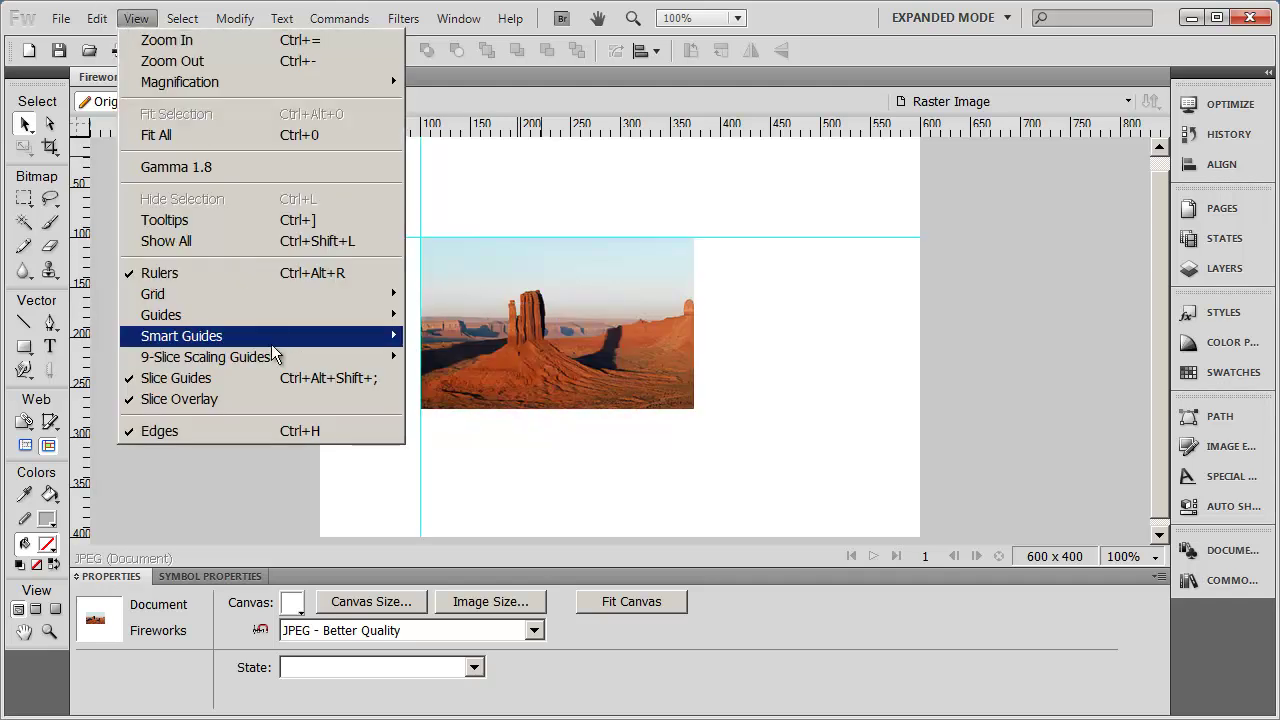
pyautogui.moveTo(292, 318)
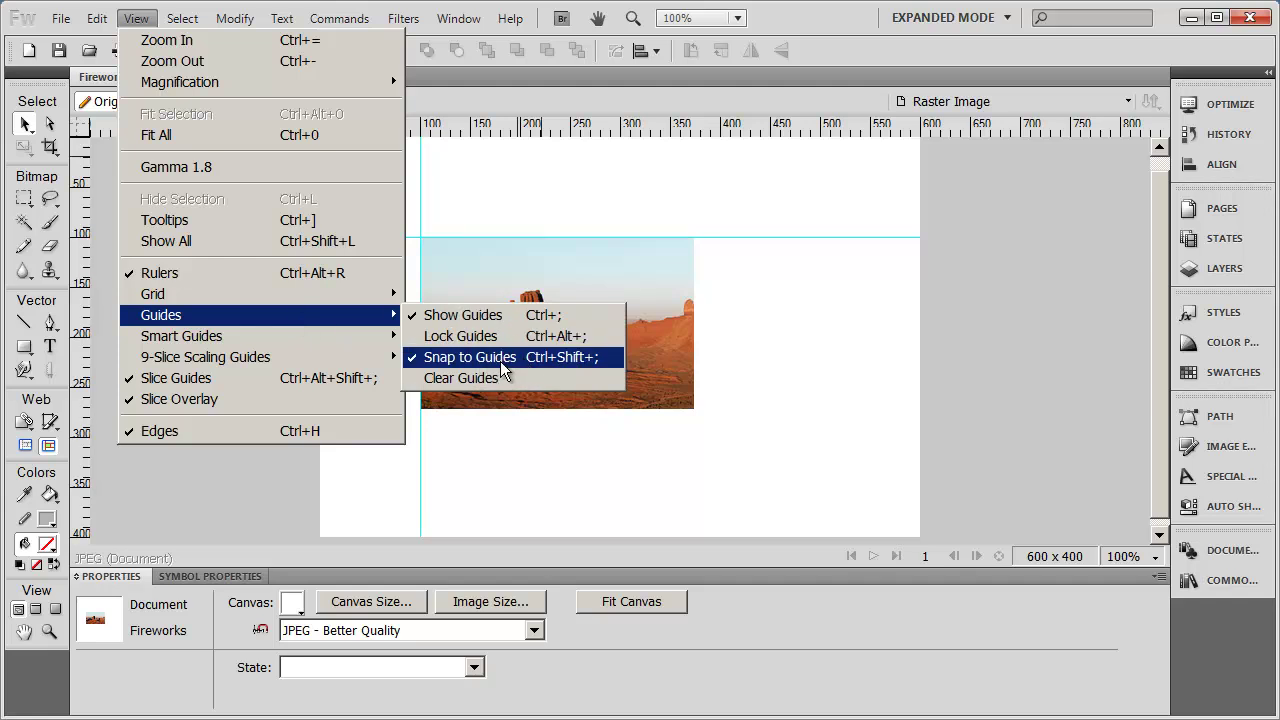
pyautogui.click(462, 364)
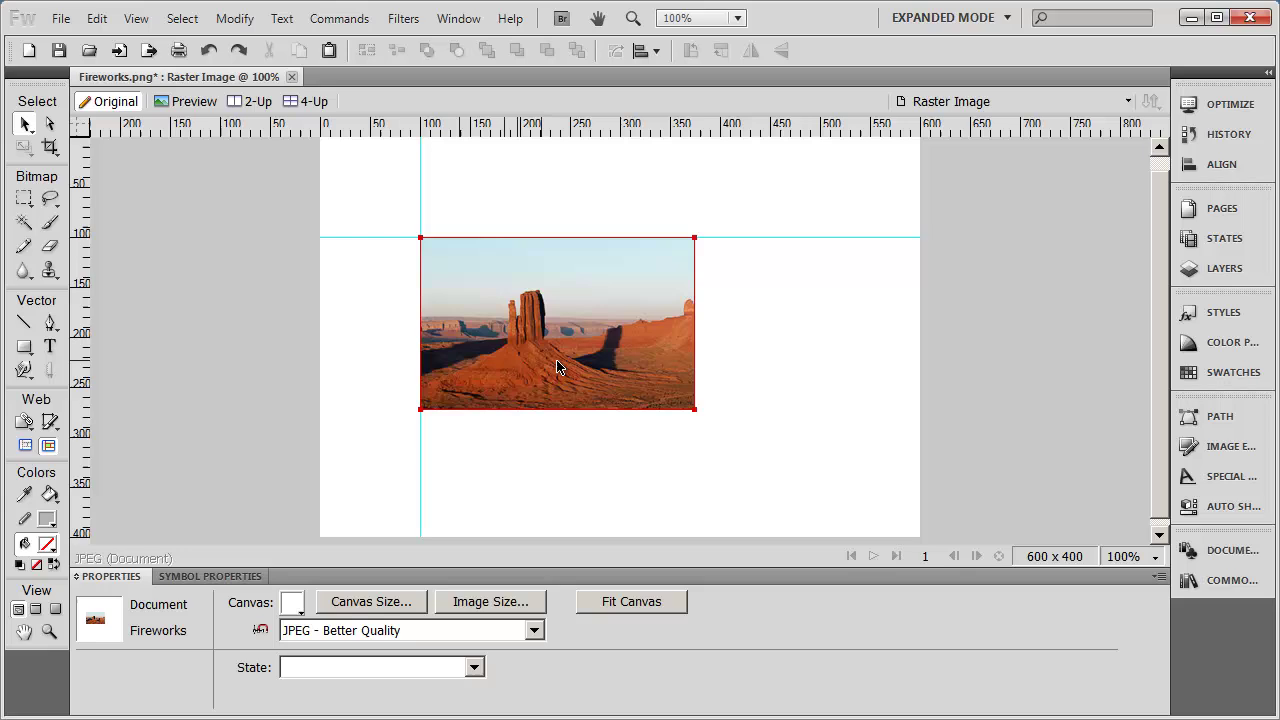
pyautogui.moveTo(547, 336); pyautogui.dragTo(576, 371)
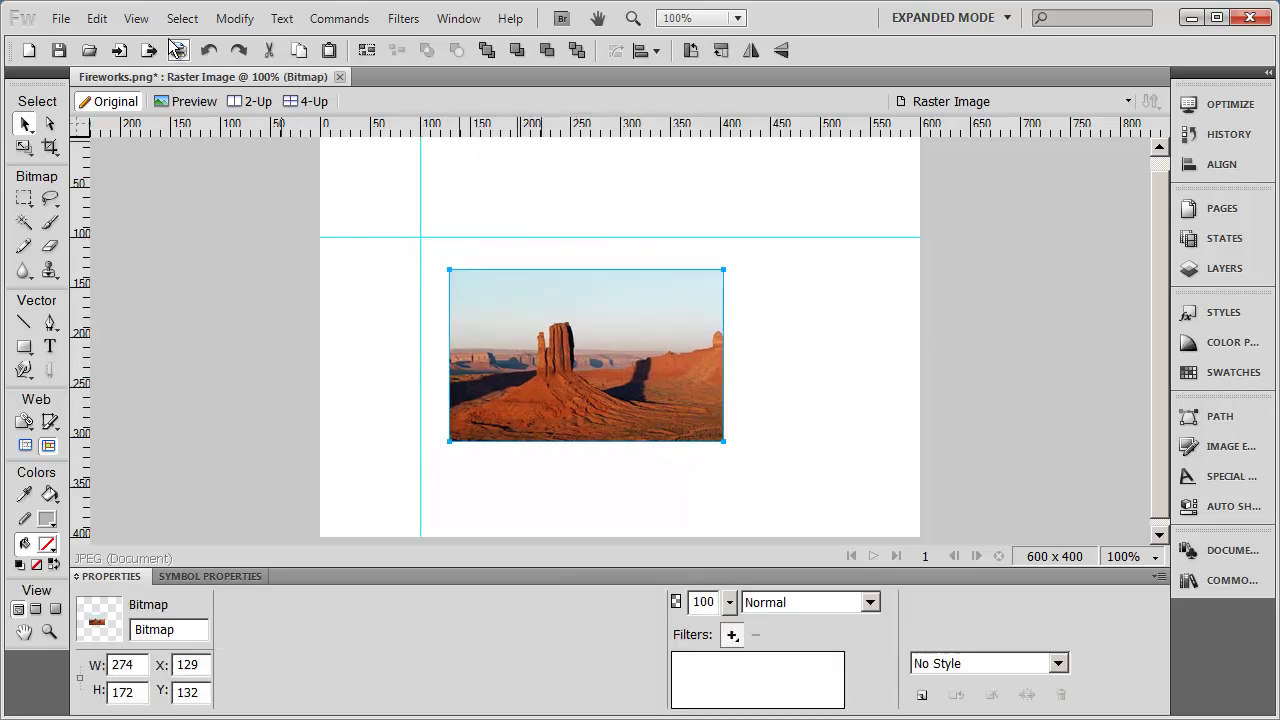
pyautogui.click(136, 18)
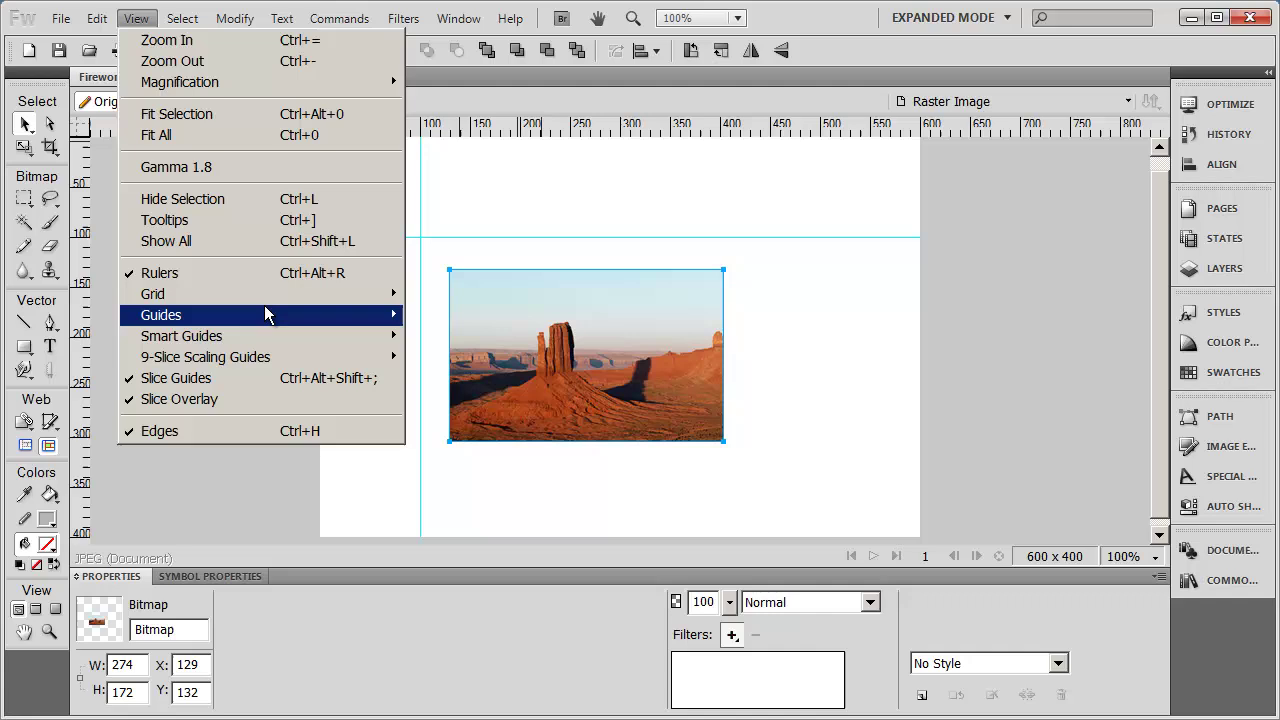
pyautogui.click(491, 357)
pyautogui.moveTo(583, 374); pyautogui.dragTo(538, 336)
pyautogui.click(858, 440)
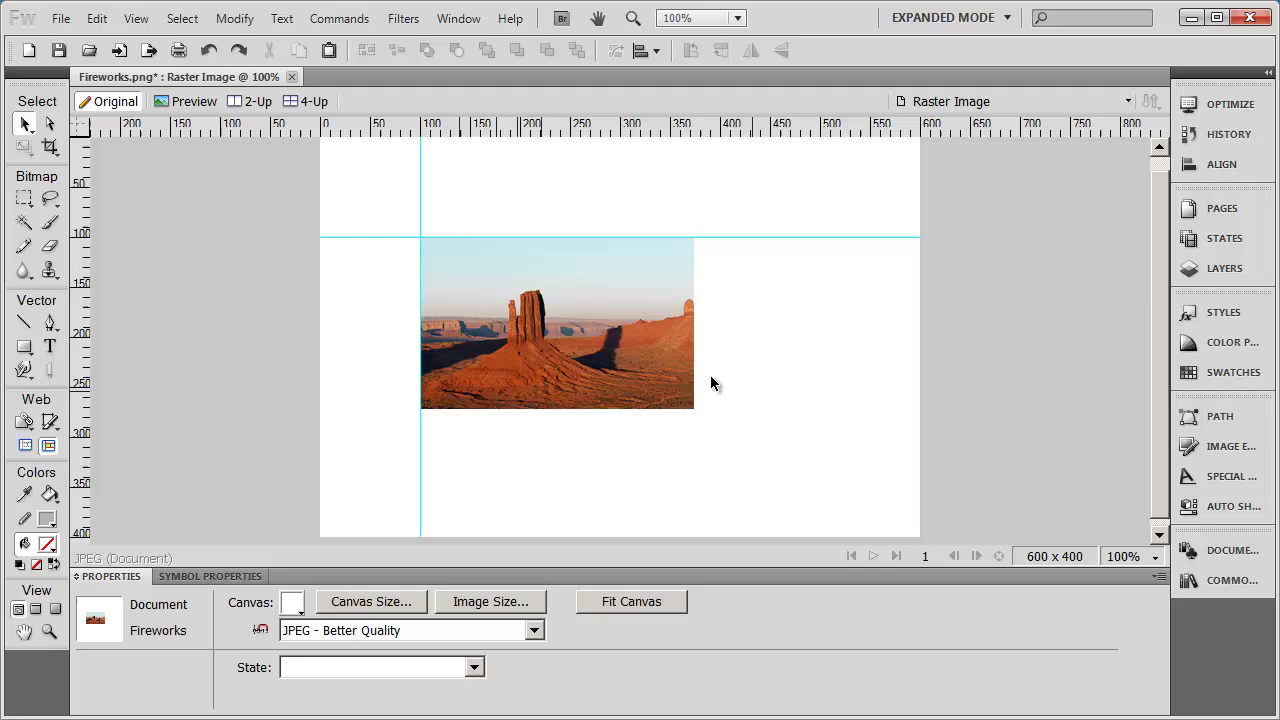
# Nudge the desert photo with arrow keys, then snap its corner to the guides at 100, 100
pyautogui.click(541, 325)
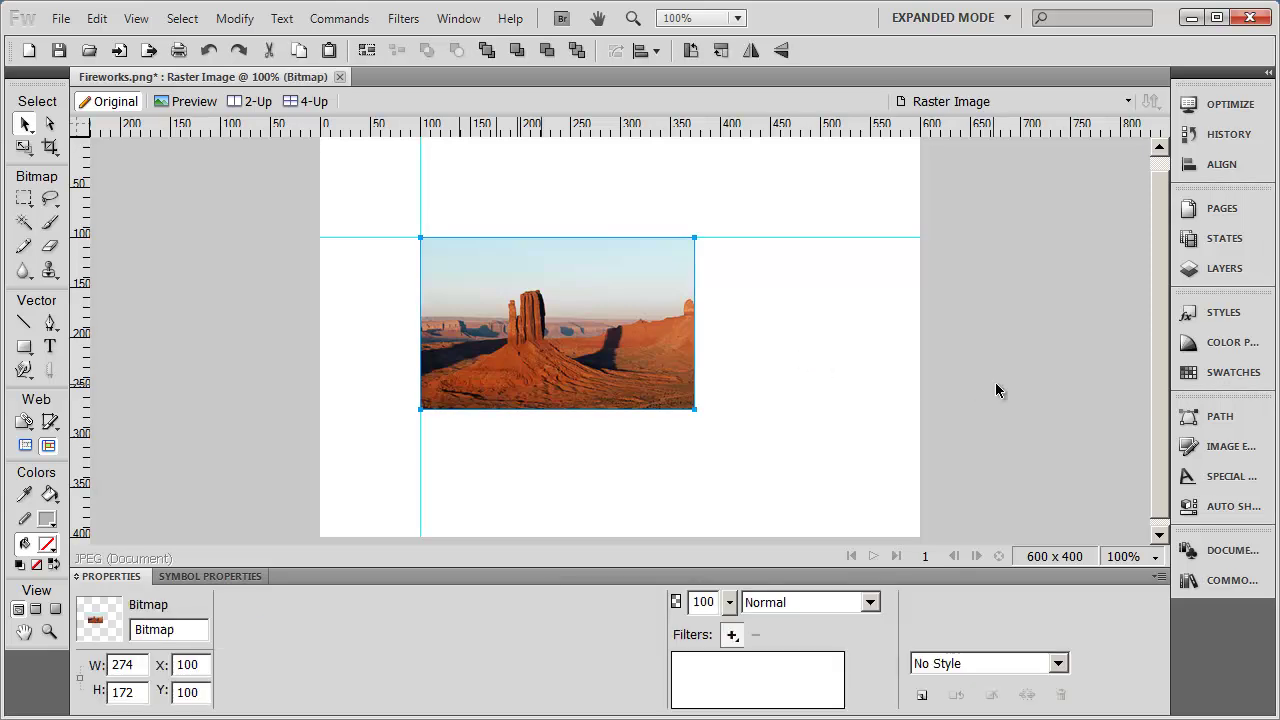
pyautogui.press('Down')
pyautogui.press('Down')
pyautogui.press('Down')
pyautogui.press('Down')
pyautogui.press('Down')
pyautogui.press('Down')
pyautogui.press('Down')
pyautogui.press('Down')
pyautogui.press('Down')
pyautogui.press('Down')
pyautogui.press('Down')
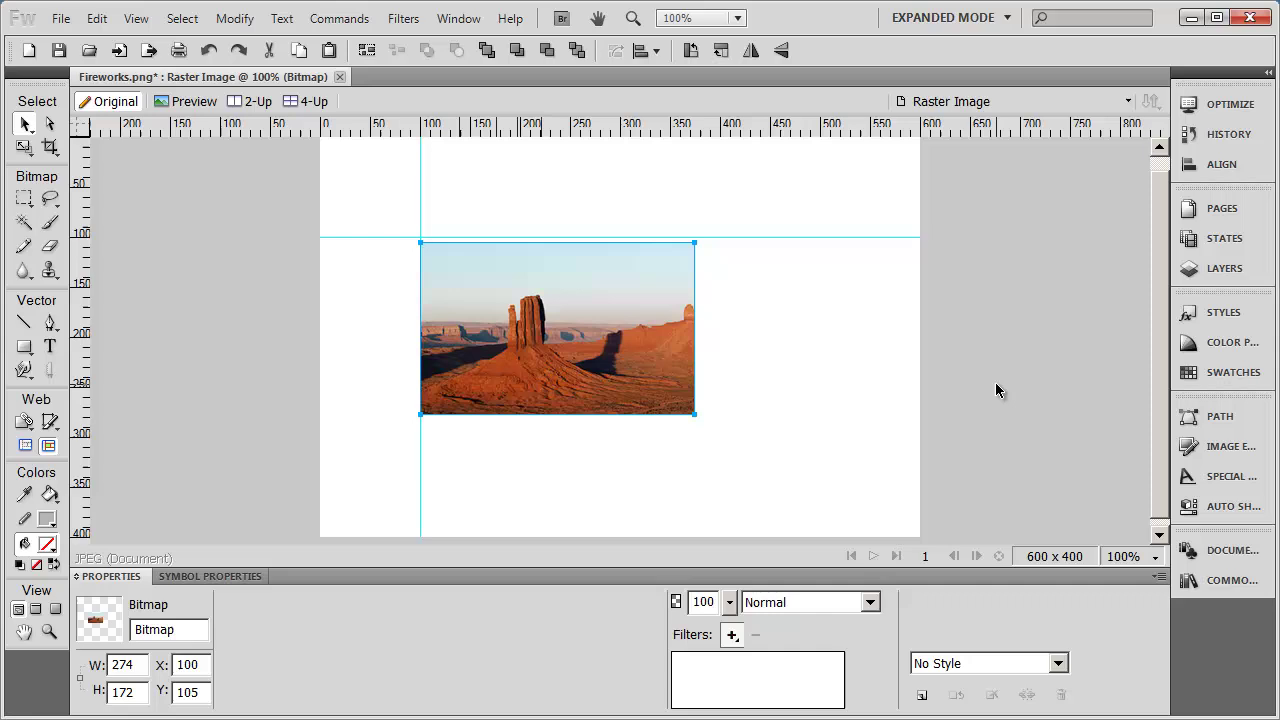
pyautogui.press('Down')
pyautogui.press('Down')
pyautogui.press('Down')
pyautogui.press('Right')
pyautogui.press('Right')
pyautogui.press('Right')
pyautogui.press('Right')
pyautogui.press('Right')
pyautogui.press('Right')
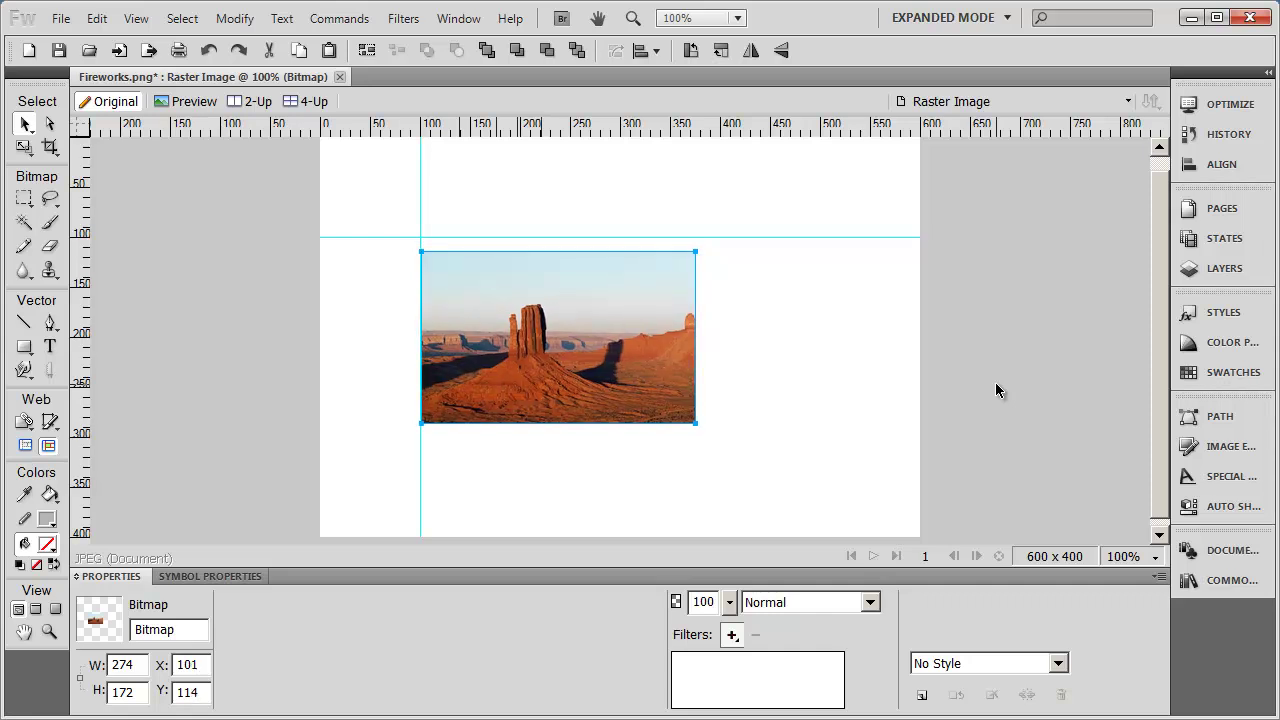
pyautogui.press('Right')
pyautogui.press('Right')
pyautogui.press('Right')
pyautogui.press('Right')
pyautogui.press('Right')
pyautogui.press('Right')
pyautogui.press('Right')
pyautogui.press('Right')
pyautogui.press('Right')
pyautogui.press('Right')
pyautogui.press('Right')
pyautogui.press('Right')
pyautogui.press('Right')
pyautogui.press('Right')
pyautogui.press('Right')
pyautogui.press('Right')
pyautogui.press('Right')
pyautogui.press('Right')
pyautogui.press('Right')
pyautogui.press('Right')
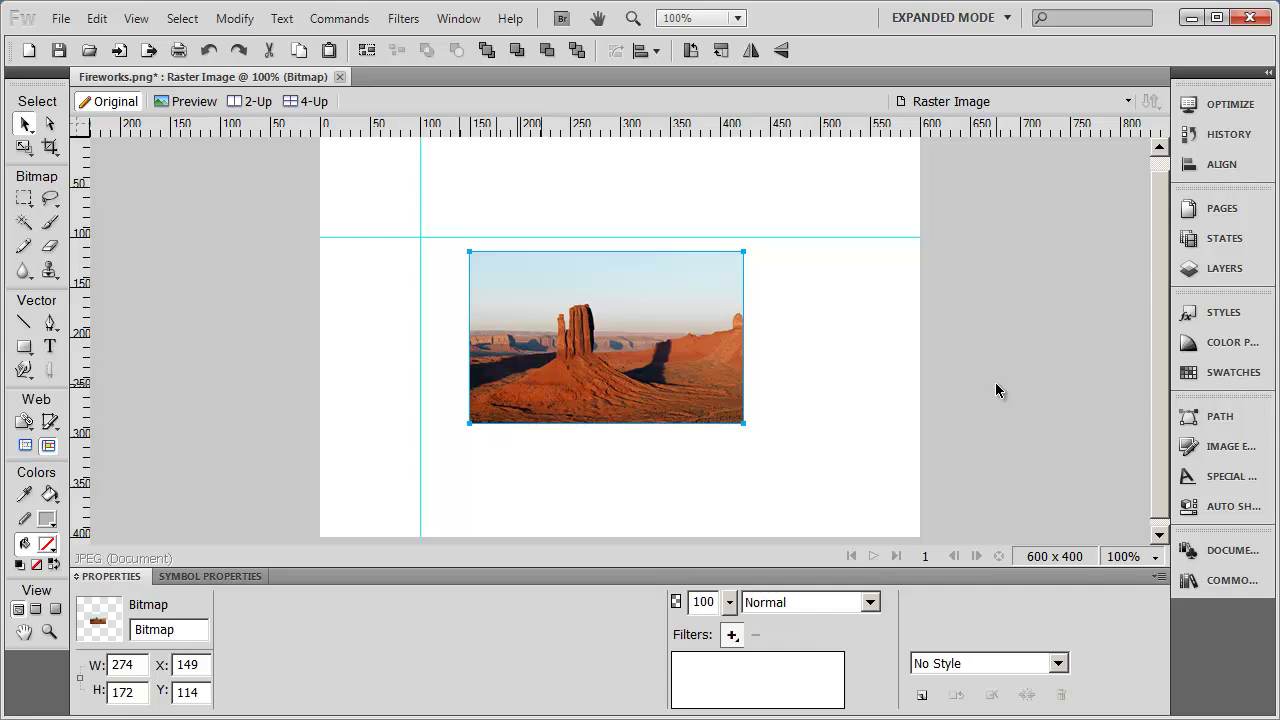
pyautogui.press('Right')
pyautogui.press('Right')
pyautogui.press('Right')
pyautogui.press('Right')
pyautogui.press('Right')
pyautogui.press('Right')
pyautogui.press('Right')
pyautogui.press('Right')
pyautogui.press('Right')
pyautogui.press('Right')
pyautogui.press('Right')
pyautogui.press('Right')
pyautogui.press('Right')
pyautogui.press('Right')
pyautogui.press('Right')
pyautogui.press('Right')
pyautogui.press('Right')
pyautogui.press('Right')
pyautogui.press('Right')
pyautogui.press('Right')
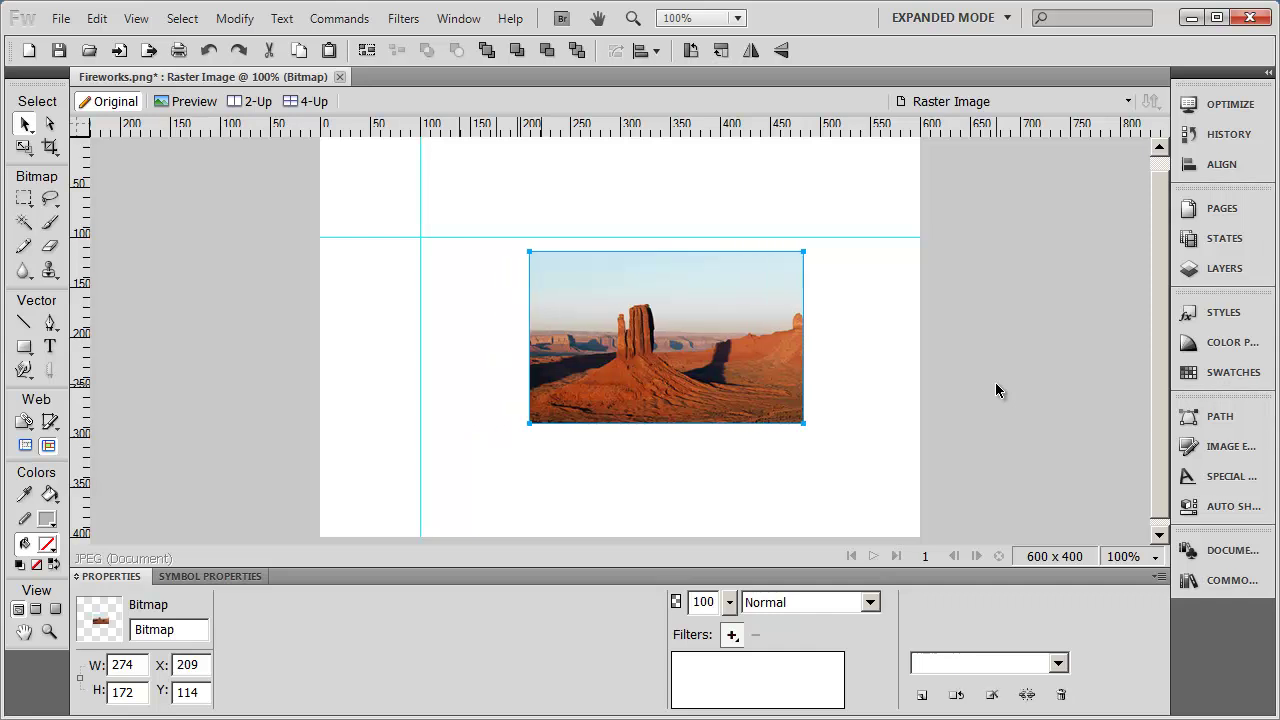
pyautogui.press('Right')
pyautogui.press('Right')
pyautogui.press('Right')
pyautogui.press('Right')
pyautogui.press('Right')
pyautogui.press('Right')
pyautogui.press('Right')
pyautogui.press('Right')
pyautogui.press('Right')
pyautogui.press('Right')
pyautogui.press('Left')
pyautogui.press('Left')
pyautogui.press('Left')
pyautogui.press('Left')
pyautogui.press('Left')
pyautogui.press('Left')
pyautogui.press('Left')
pyautogui.press('Left')
pyautogui.press('Left')
pyautogui.press('Left')
pyautogui.press('Left')
pyautogui.press('Left')
pyautogui.press('Left')
pyautogui.press('Left')
pyautogui.press('Left')
pyautogui.press('Left')
pyautogui.press('Left')
pyautogui.press('Left')
pyautogui.press('Left')
pyautogui.press('Left')
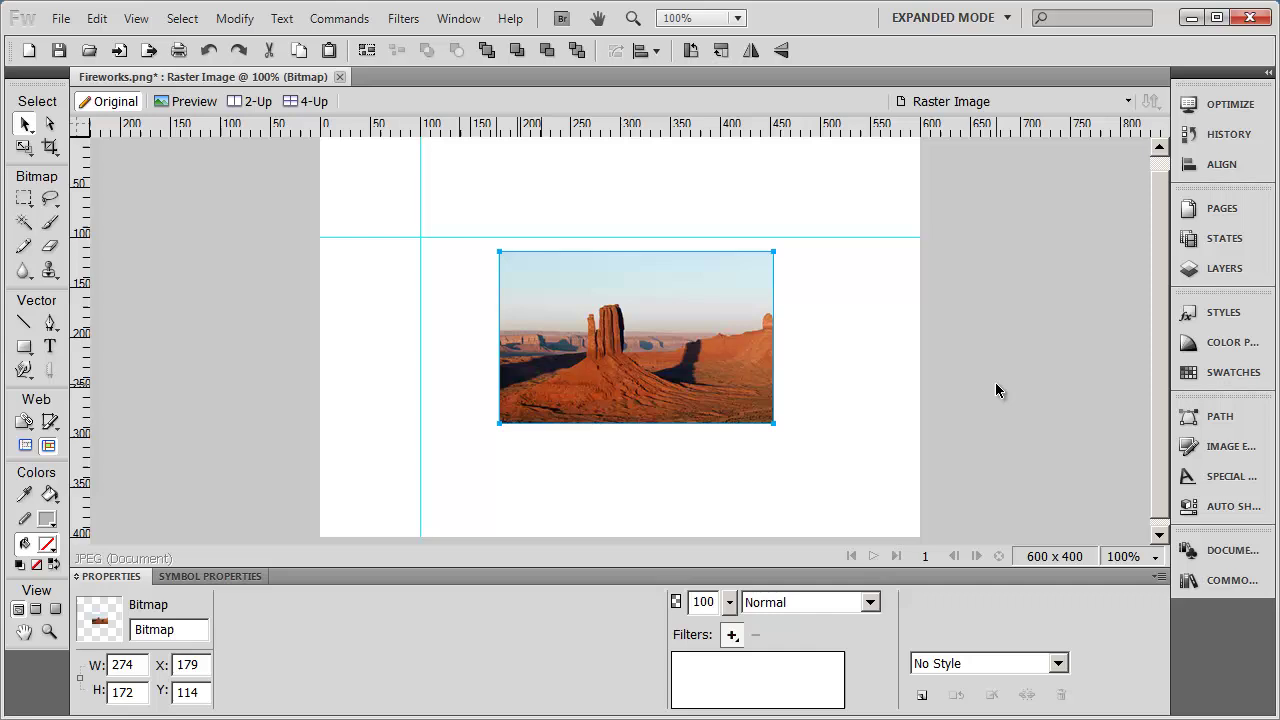
pyautogui.press('Left')
pyautogui.press('Left')
pyautogui.press('Left')
pyautogui.press('Left')
pyautogui.press('Left')
pyautogui.press('Left')
pyautogui.press('Left')
pyautogui.press('Left')
pyautogui.press('Left')
pyautogui.press('Left')
pyautogui.press('Left')
pyautogui.press('Left')
pyautogui.press('Left')
pyautogui.press('Left')
pyautogui.press('Left')
pyautogui.press('Left')
pyautogui.press('Left')
pyautogui.press('Left')
pyautogui.press('Left')
pyautogui.press('Left')
pyautogui.press('Right')
pyautogui.press('Right')
pyautogui.press('Right')
pyautogui.press('Right')
pyautogui.press('Right')
pyautogui.press('Right')
pyautogui.press('Right')
pyautogui.press('Right')
pyautogui.press('Right')
pyautogui.press('Right')
pyautogui.press('Right')
pyautogui.press('Right')
pyautogui.press('Right')
pyautogui.press('Right')
pyautogui.press('Right')
pyautogui.press('Right')
pyautogui.press('Right')
pyautogui.press('Right')
pyautogui.press('Right')
pyautogui.press('Right')
pyautogui.press('Down')
pyautogui.press('Down')
pyautogui.press('Down')
pyautogui.press('Down')
pyautogui.press('Down')
pyautogui.press('Down')
pyautogui.press('Down')
pyautogui.press('Down')
pyautogui.press('Down')
pyautogui.press('Down')
pyautogui.press('Down')
pyautogui.press('Down')
pyautogui.press('Down')
pyautogui.press('Down')
pyautogui.press('Down')
pyautogui.press('Down')
pyautogui.press('Down')
pyautogui.press('Down')
pyautogui.press('Down')
pyautogui.press('Down')
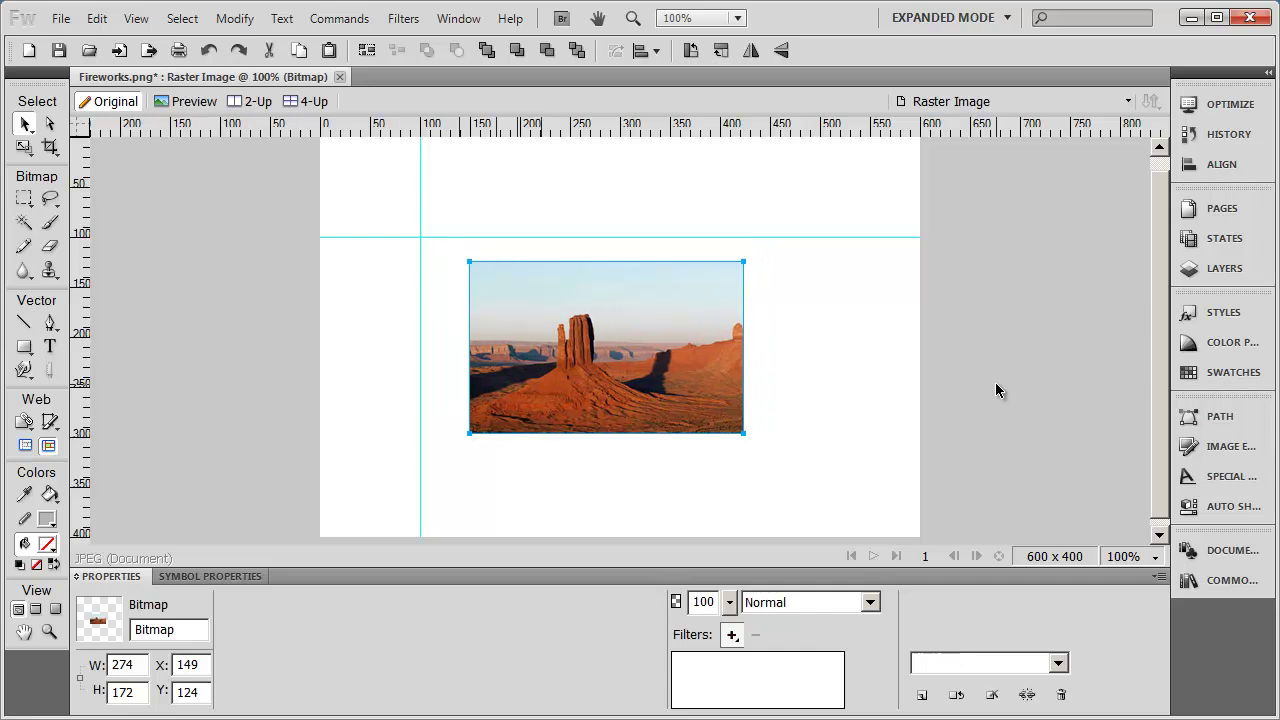
pyautogui.press('Up')
pyautogui.press('Up')
pyautogui.press('Up')
pyautogui.press('Up')
pyautogui.press('Up')
pyautogui.press('Up')
pyautogui.press('Up')
pyautogui.press('Up')
pyautogui.press('Up')
pyautogui.press('Up')
pyautogui.press('Up')
pyautogui.press('Up')
pyautogui.press('Up')
pyautogui.press('Up')
pyautogui.press('Up')
pyautogui.press('Up')
pyautogui.press('Up')
pyautogui.press('Up')
pyautogui.press('Up')
pyautogui.press('Up')
pyautogui.press('Left')
pyautogui.press('Left')
pyautogui.press('Left')
pyautogui.press('Left')
pyautogui.press('Left')
pyautogui.press('Left')
pyautogui.press('Left')
pyautogui.press('Left')
pyautogui.press('Left')
pyautogui.press('Left')
pyautogui.press('Left')
pyautogui.press('Left')
pyautogui.press('Left')
pyautogui.press('Left')
pyautogui.press('Left')
pyautogui.press('Left')
pyautogui.press('Left')
pyautogui.press('Left')
pyautogui.press('Left')
pyautogui.press('Left')
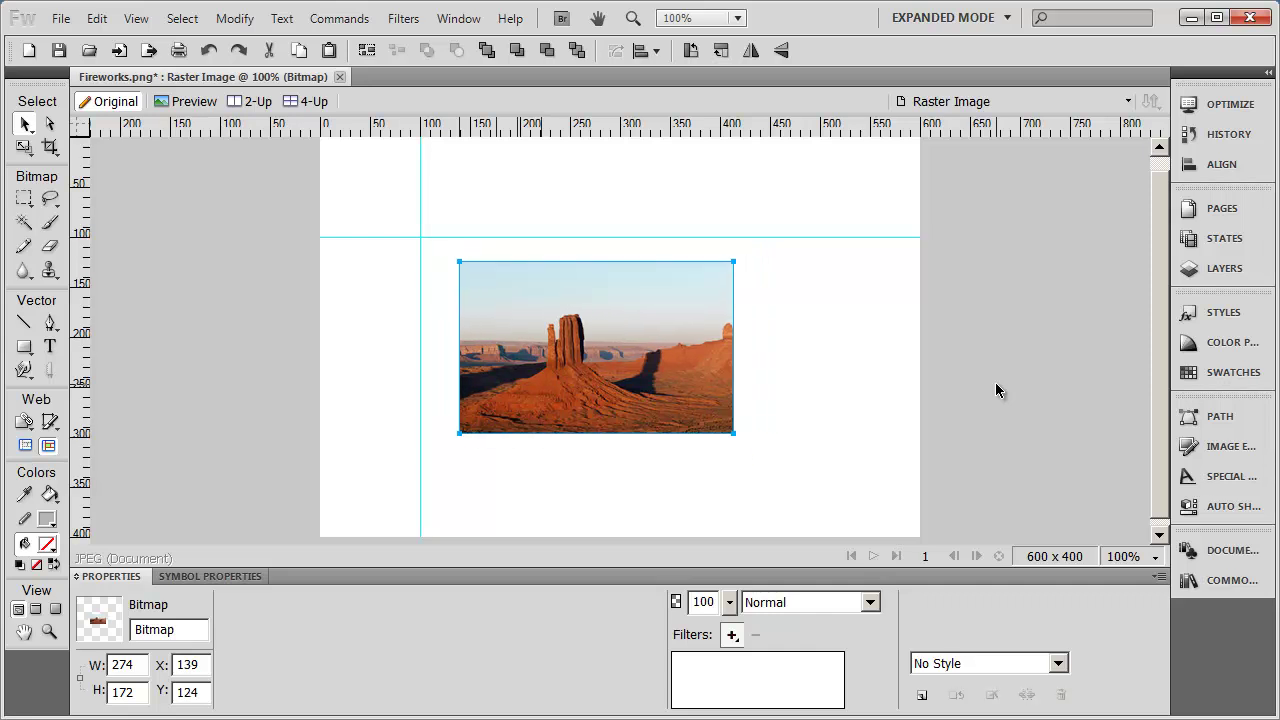
pyautogui.hotkey('shift', 'Up')
pyautogui.hotkey('shift', 'Left')
pyautogui.hotkey('shift', 'Up')
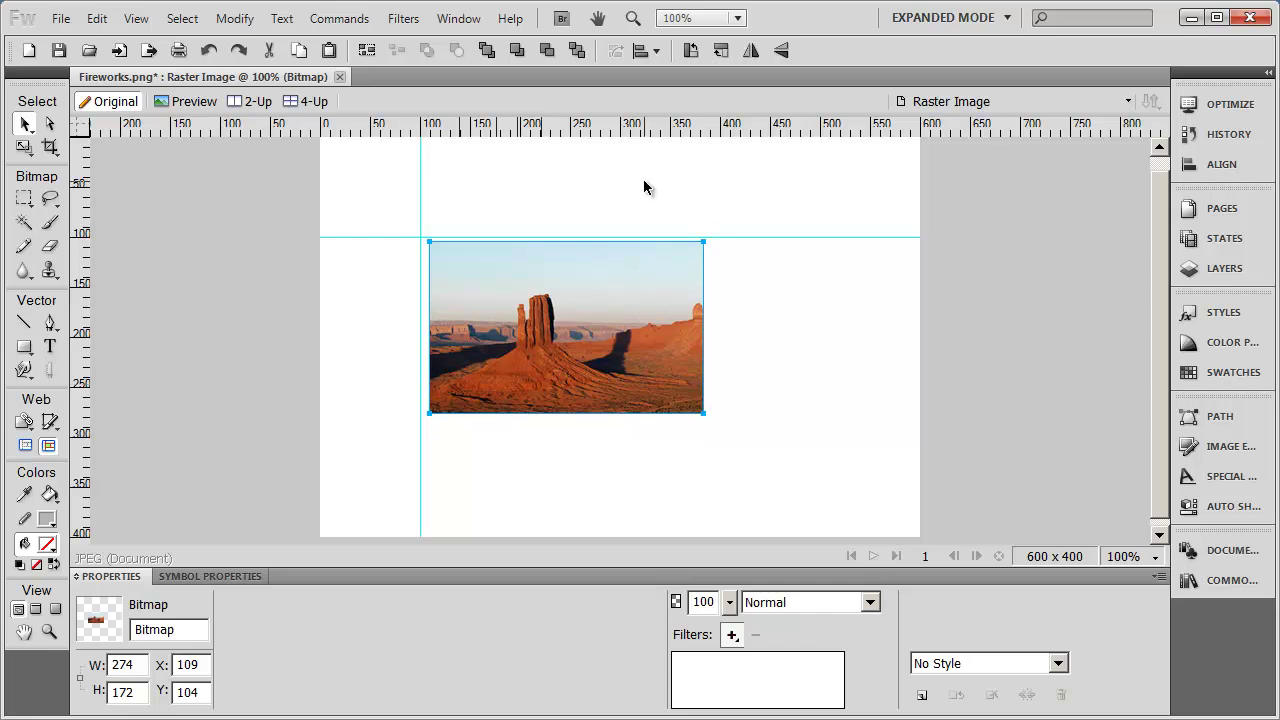
pyautogui.moveTo(545, 365); pyautogui.dragTo(537, 360)
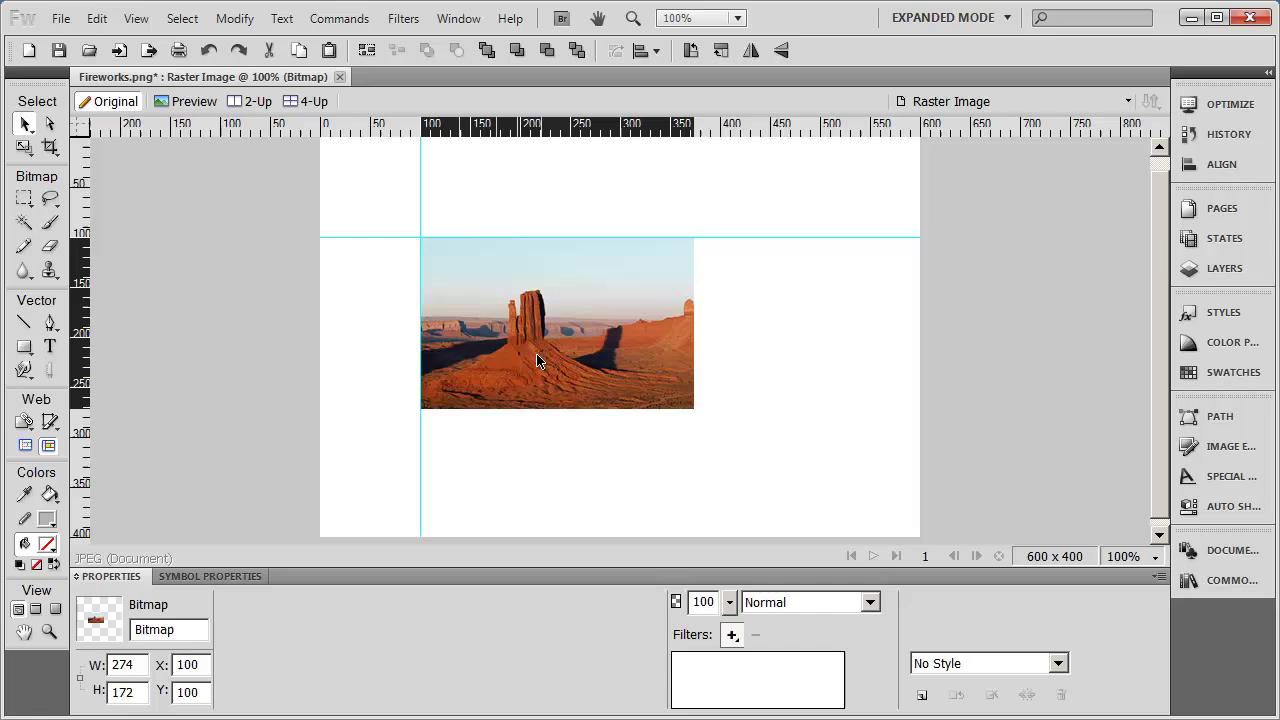
pyautogui.click(843, 420)
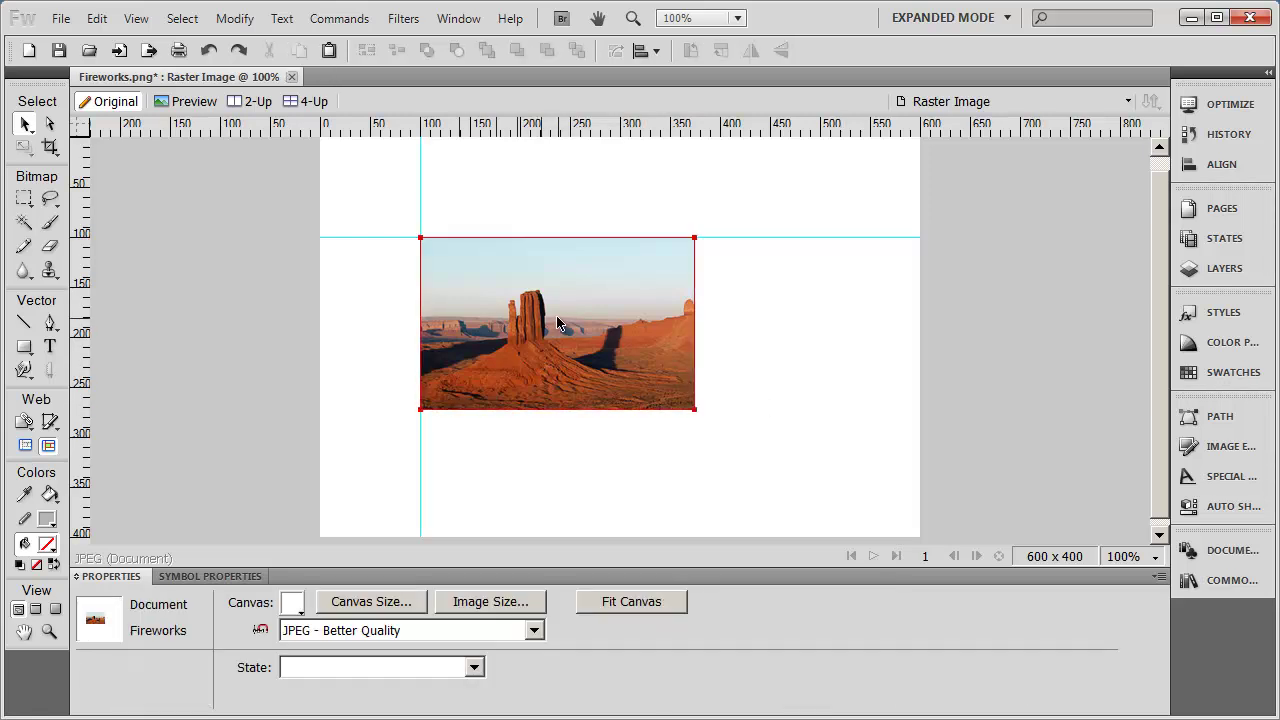
# Lock the guides via View > Guides > Lock Guides
pyautogui.click(138, 20)
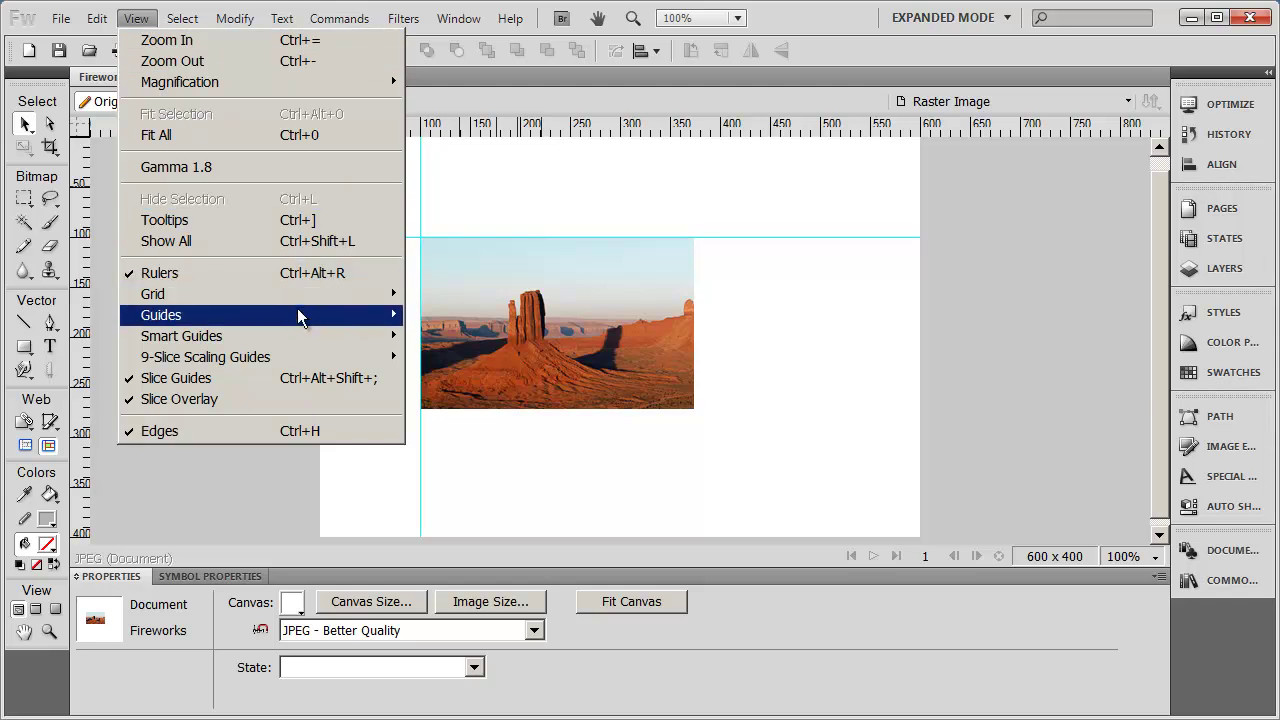
pyautogui.moveTo(300, 318)
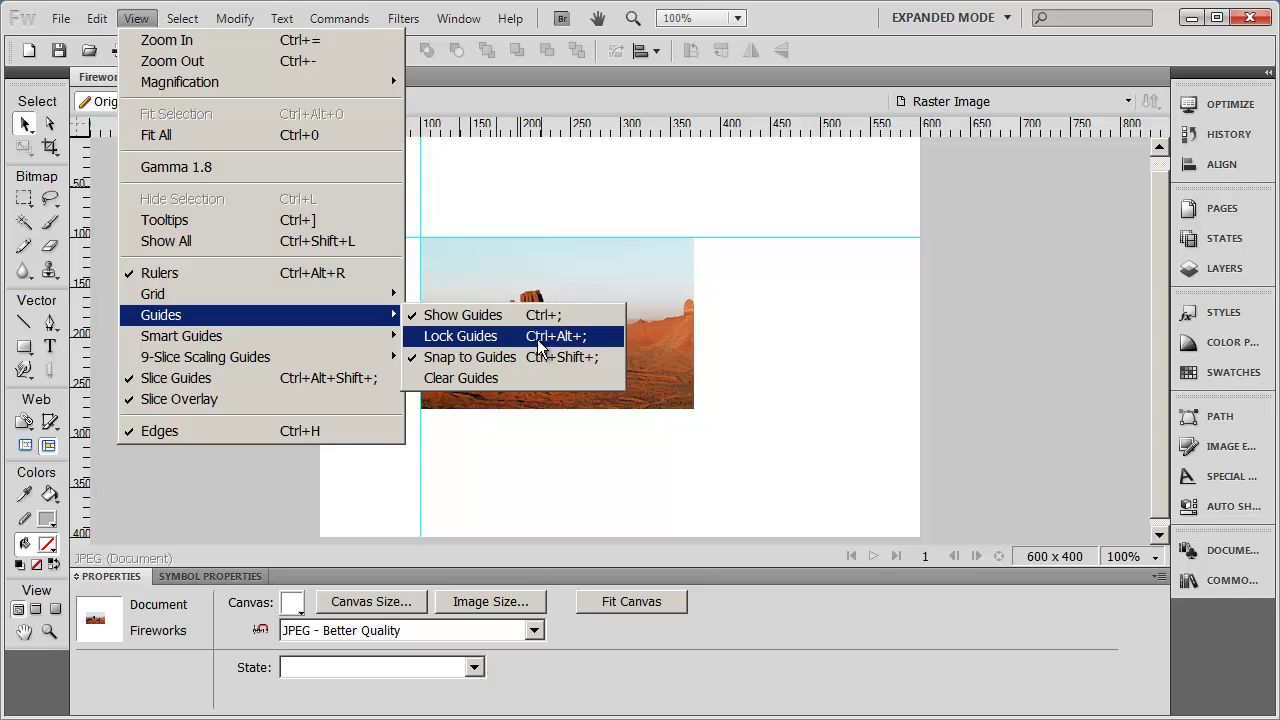
pyautogui.click(761, 246)
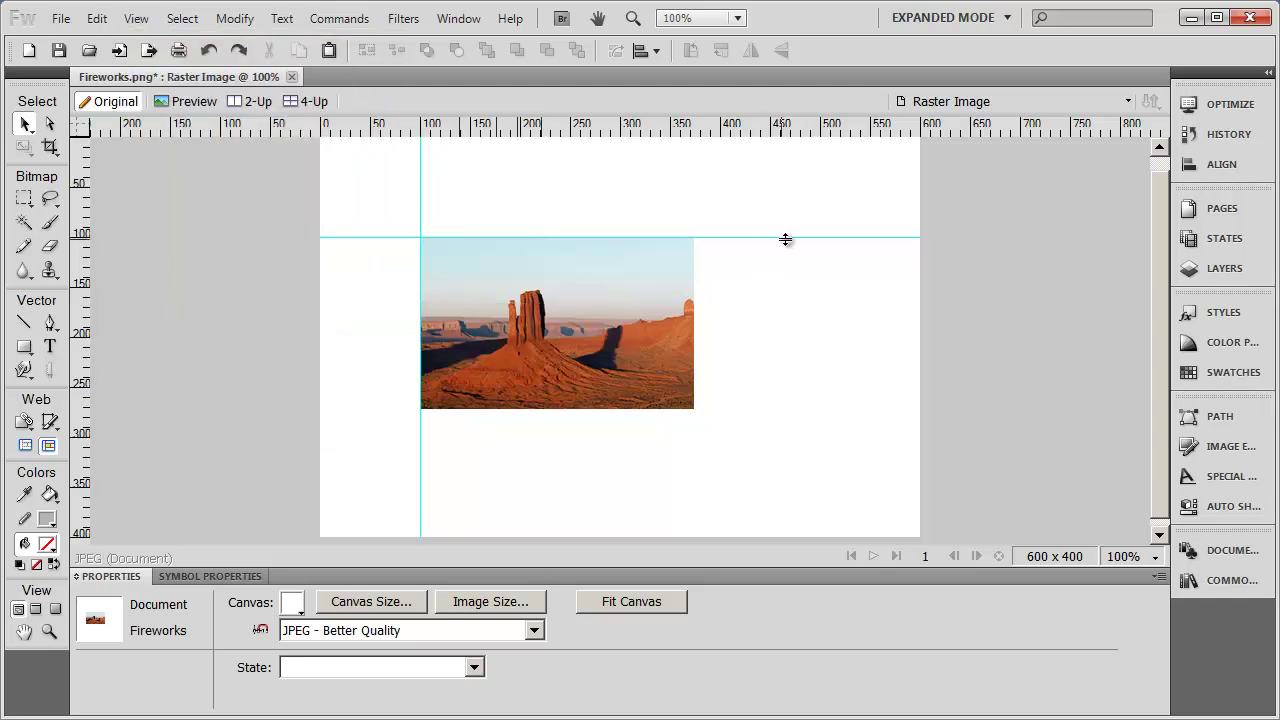
pyautogui.moveTo(785, 240)
pyautogui.mouseDown()
pyautogui.moveTo(769, 237)
pyautogui.moveTo(769, 214)
pyautogui.moveTo(771, 237)
pyautogui.mouseUp()
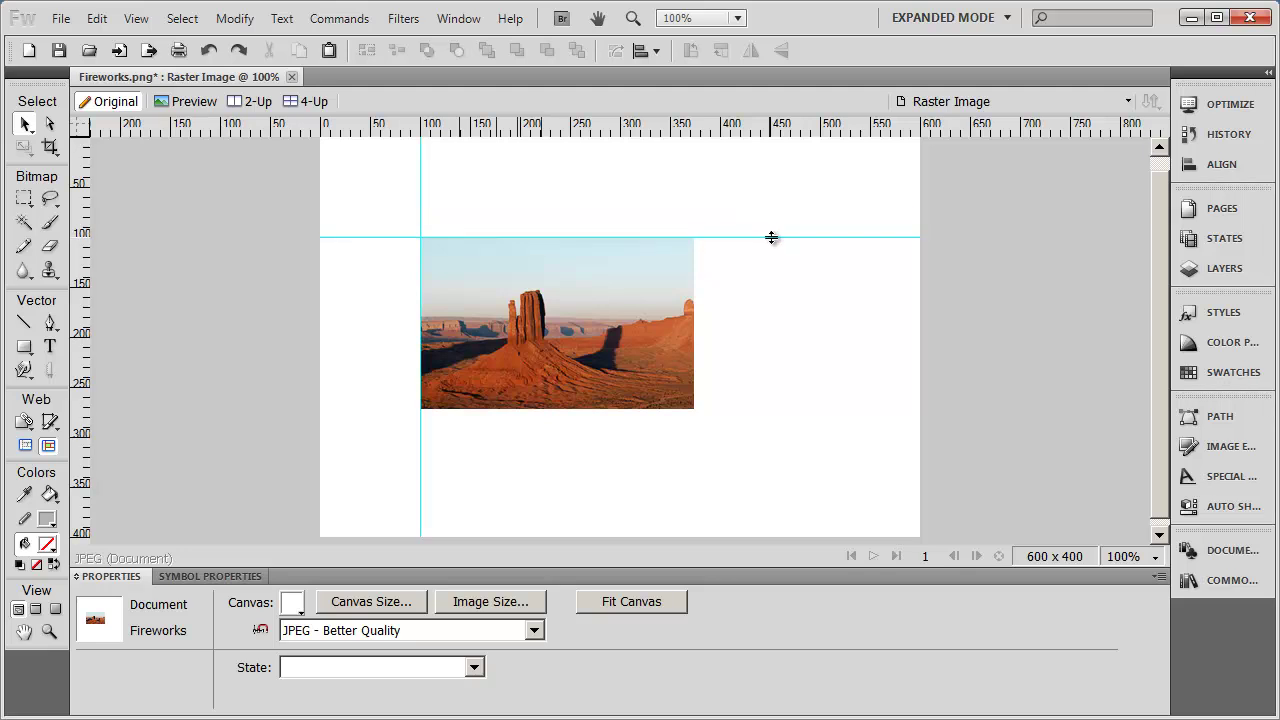
pyautogui.click(136, 18)
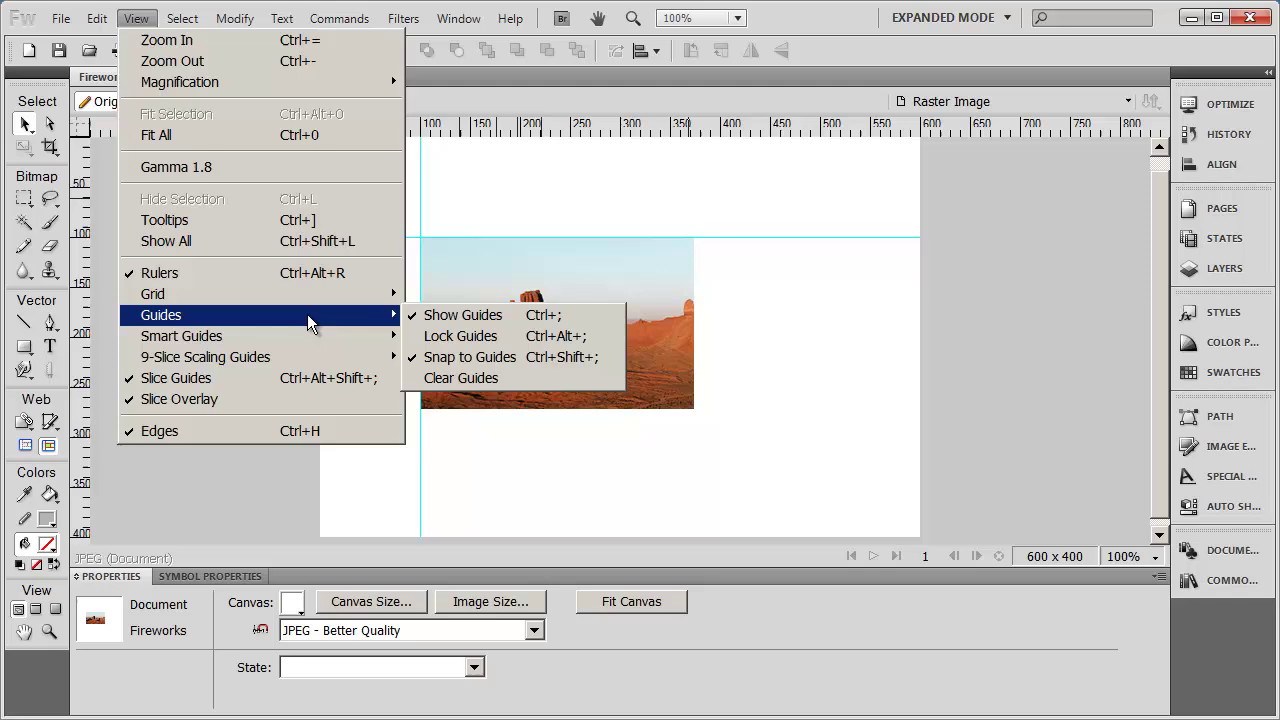
pyautogui.click(522, 333)
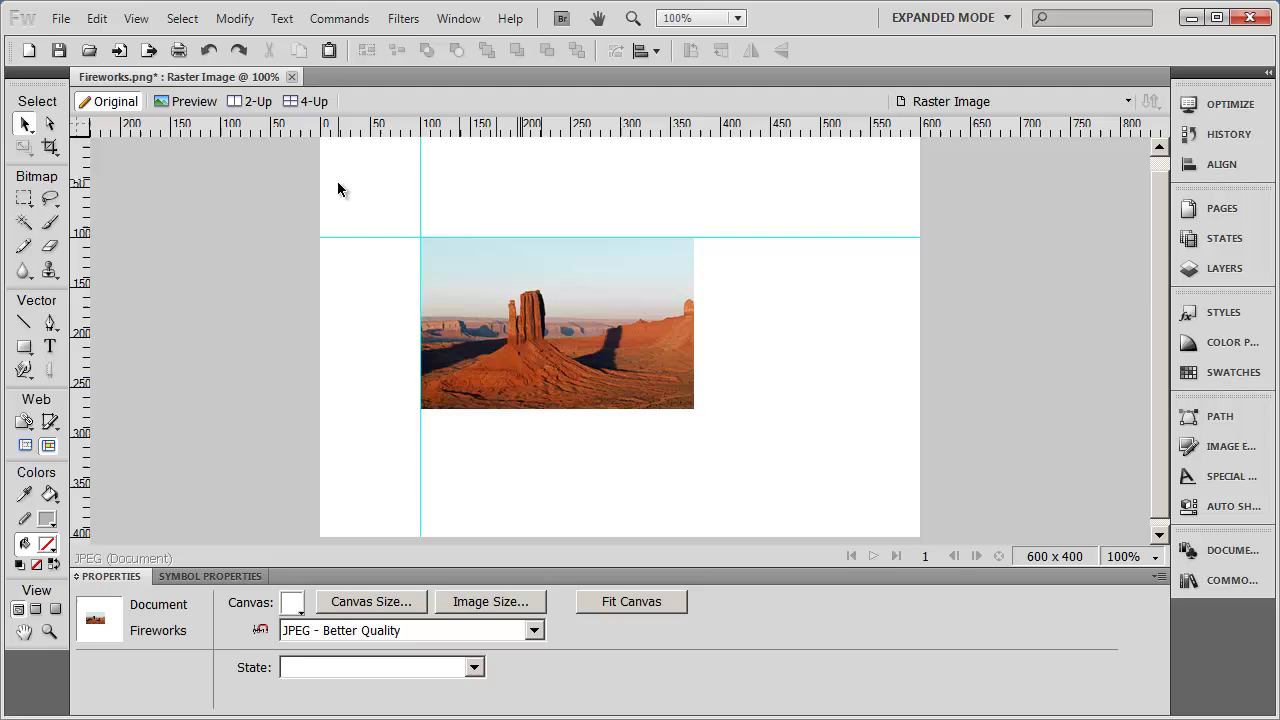
# Clear all guides from the canvas with View > Guides > Clear Guides
pyautogui.click(136, 20)
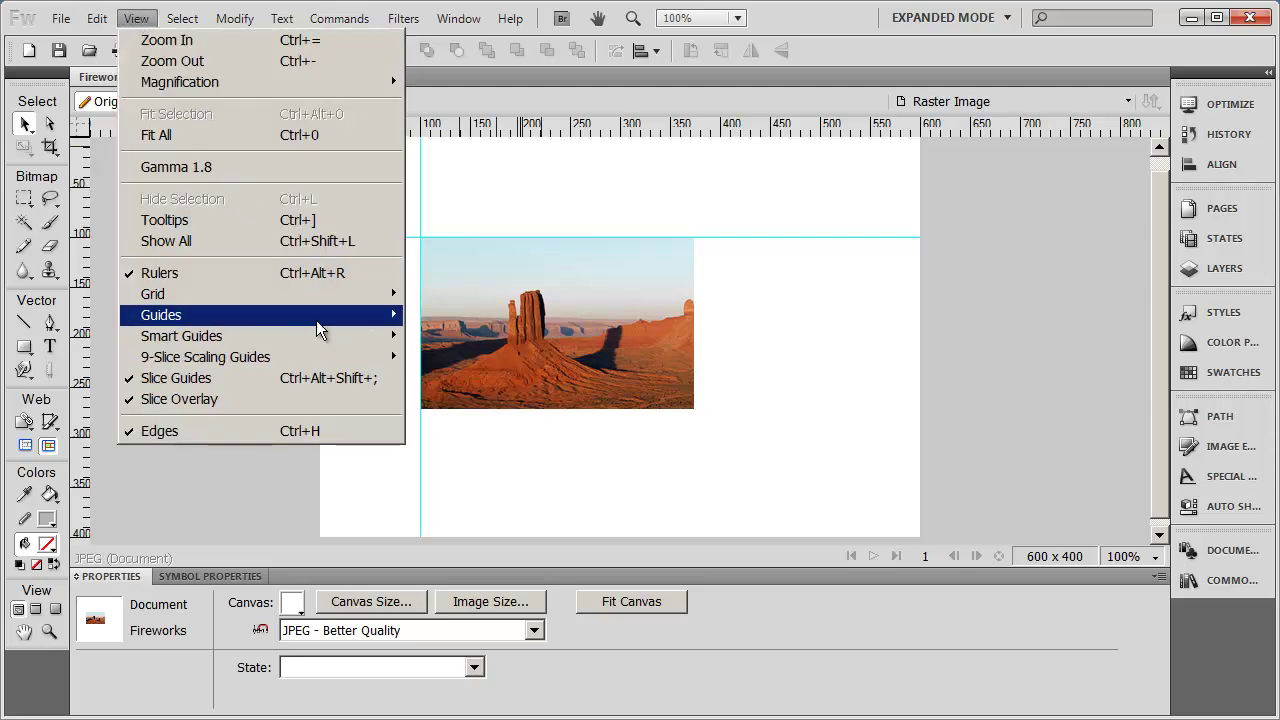
pyautogui.moveTo(316, 325)
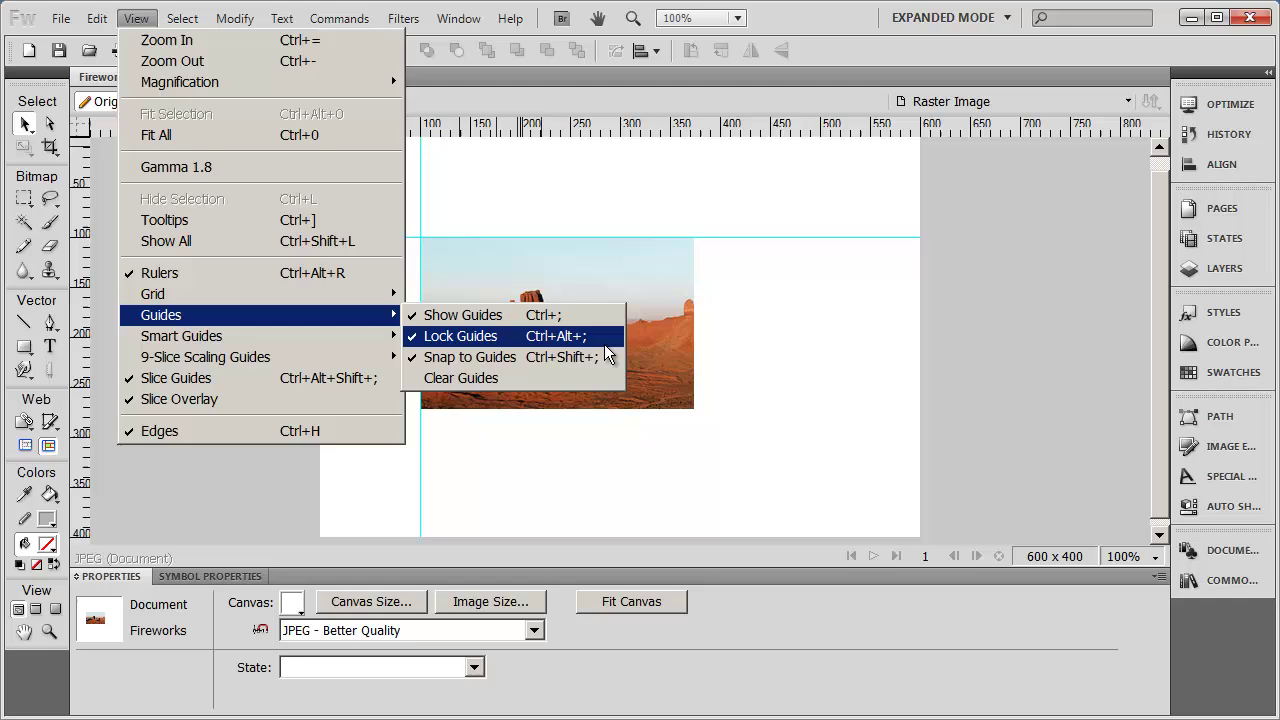
pyautogui.click(482, 381)
# Drag out four horizontal and three vertical guides across the canvas
pyautogui.click(927, 447)
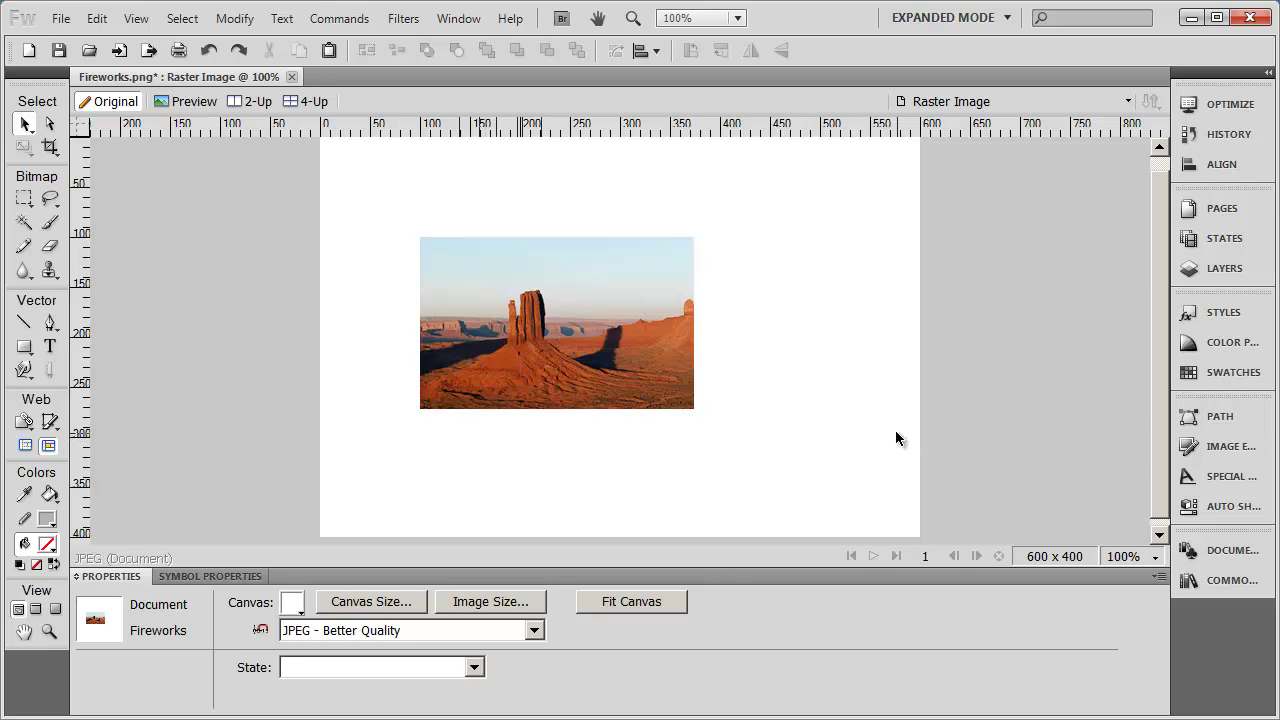
pyautogui.moveTo(465, 126); pyautogui.dragTo(490, 298)
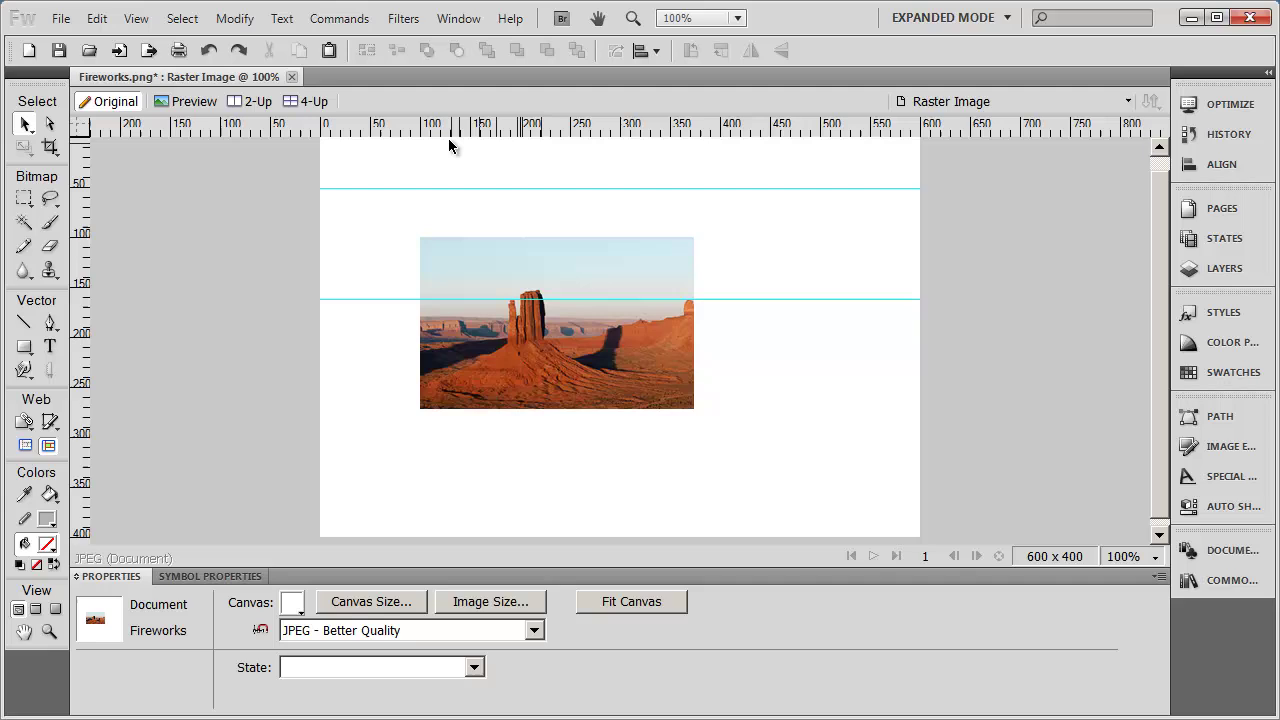
pyautogui.moveTo(448, 126); pyautogui.dragTo(457, 360)
pyautogui.moveTo(450, 126); pyautogui.dragTo(432, 510)
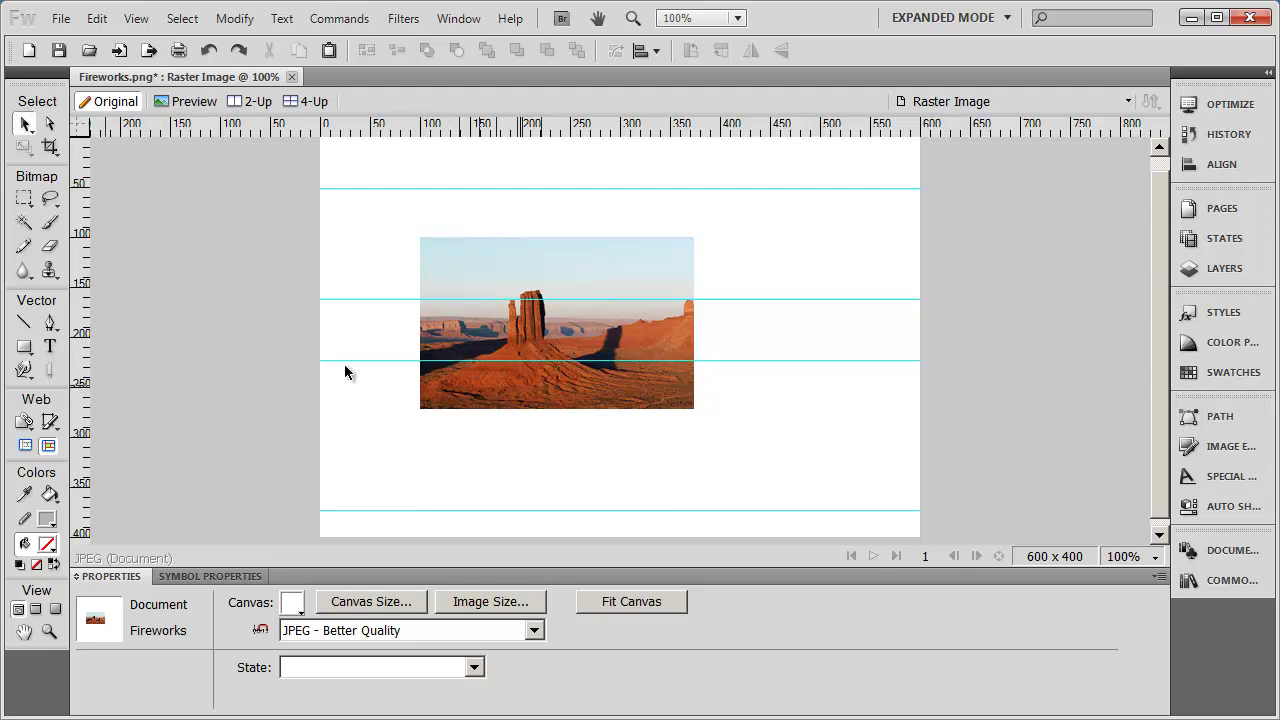
pyautogui.moveTo(84, 382); pyautogui.dragTo(616, 368)
pyautogui.moveTo(83, 386); pyautogui.dragTo(815, 390)
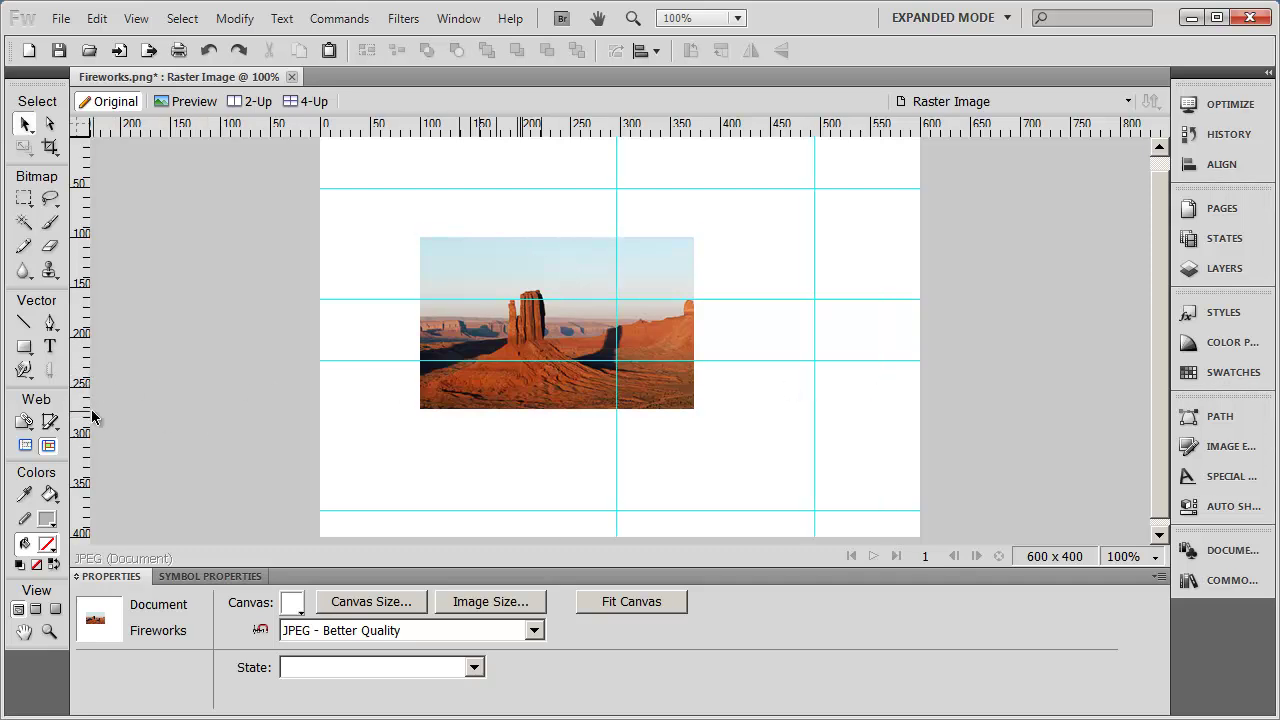
pyautogui.moveTo(84, 412); pyautogui.dragTo(383, 413)
# Bring up the View > Guides submenu
pyautogui.click(182, 18)
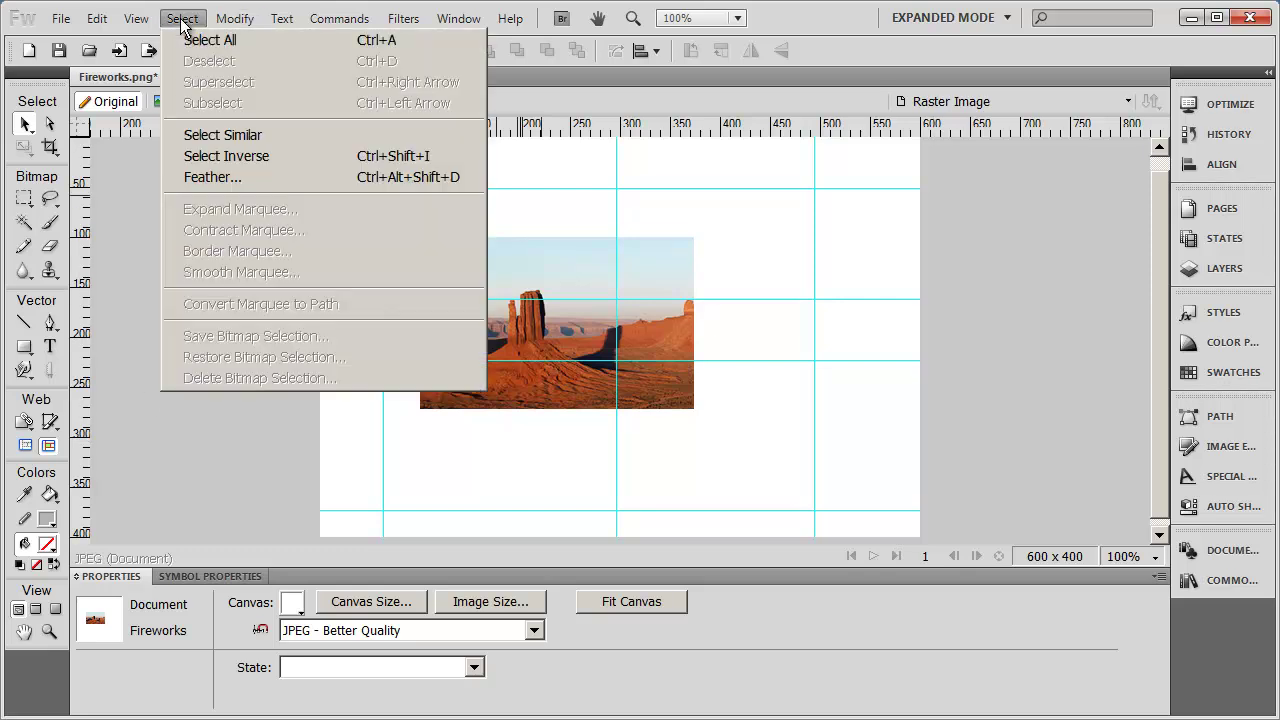
pyautogui.moveTo(136, 18)
pyautogui.moveTo(245, 318)
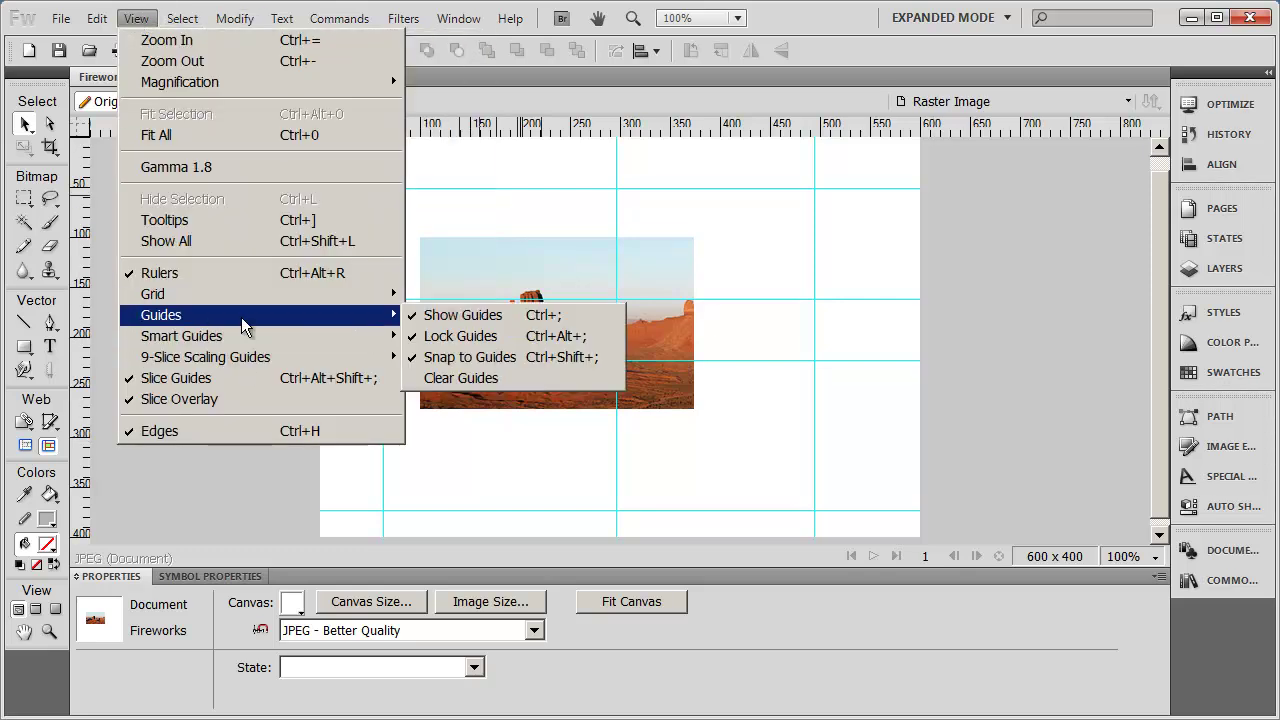
# Clear the seven guides and turn on Show Grid across the 600×400 canvas
pyautogui.click(546, 382)
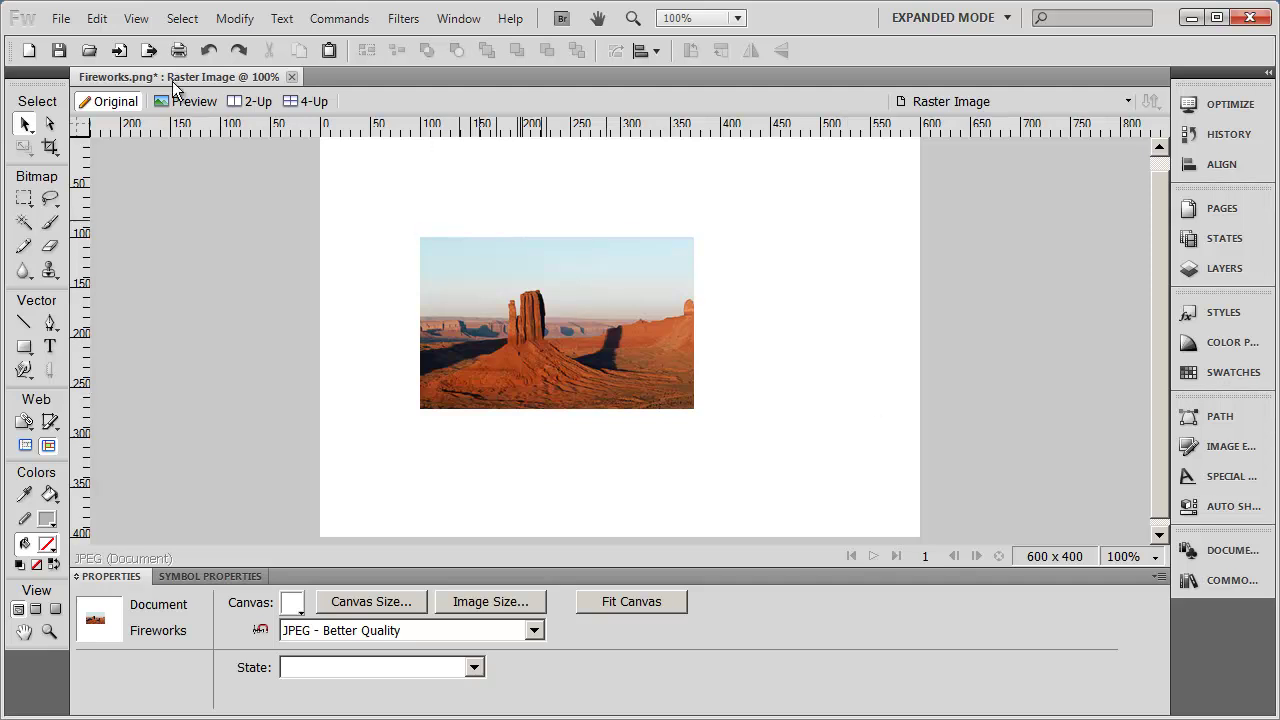
pyautogui.click(154, 20)
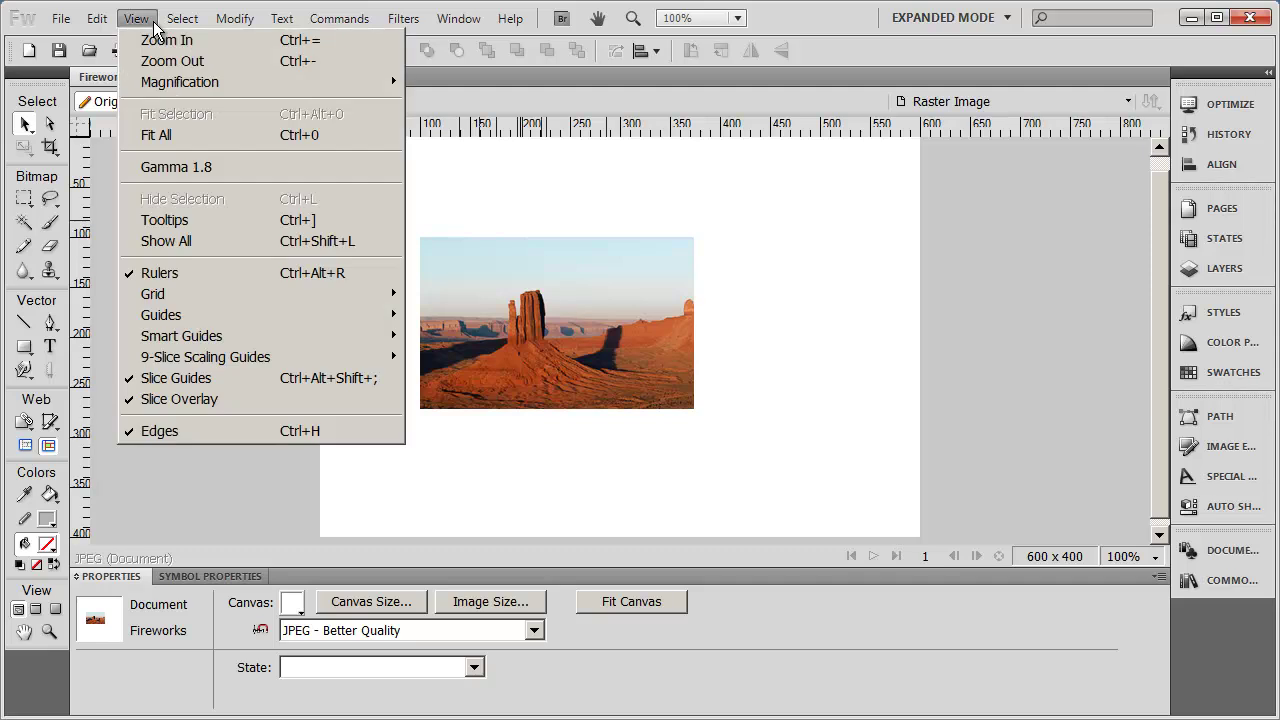
pyautogui.moveTo(219, 300)
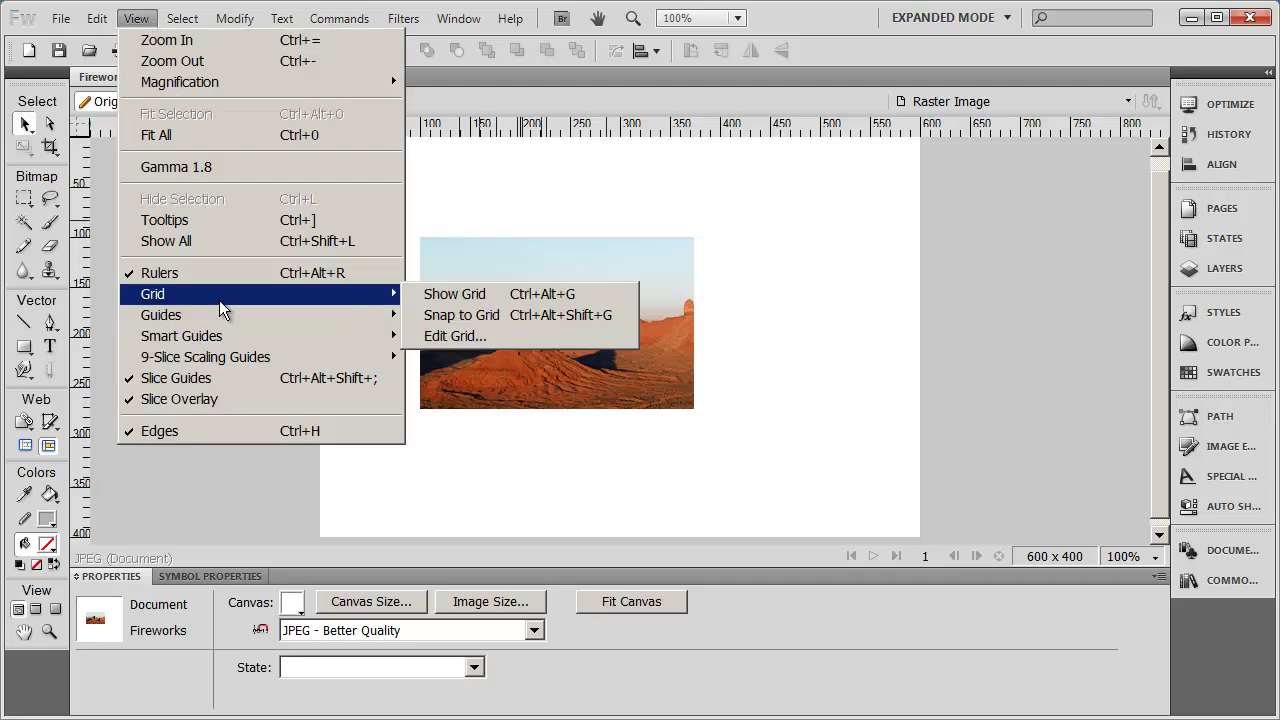
pyautogui.click(447, 297)
pyautogui.click(852, 300)
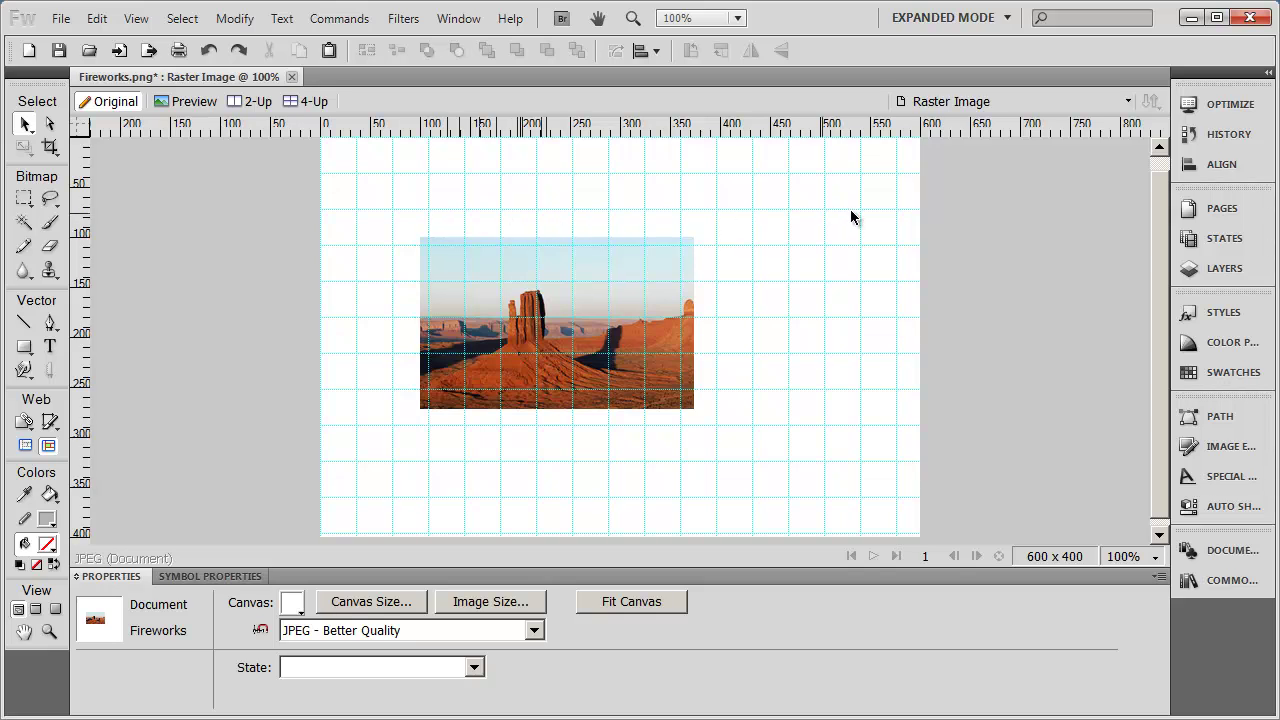
pyautogui.click(148, 22)
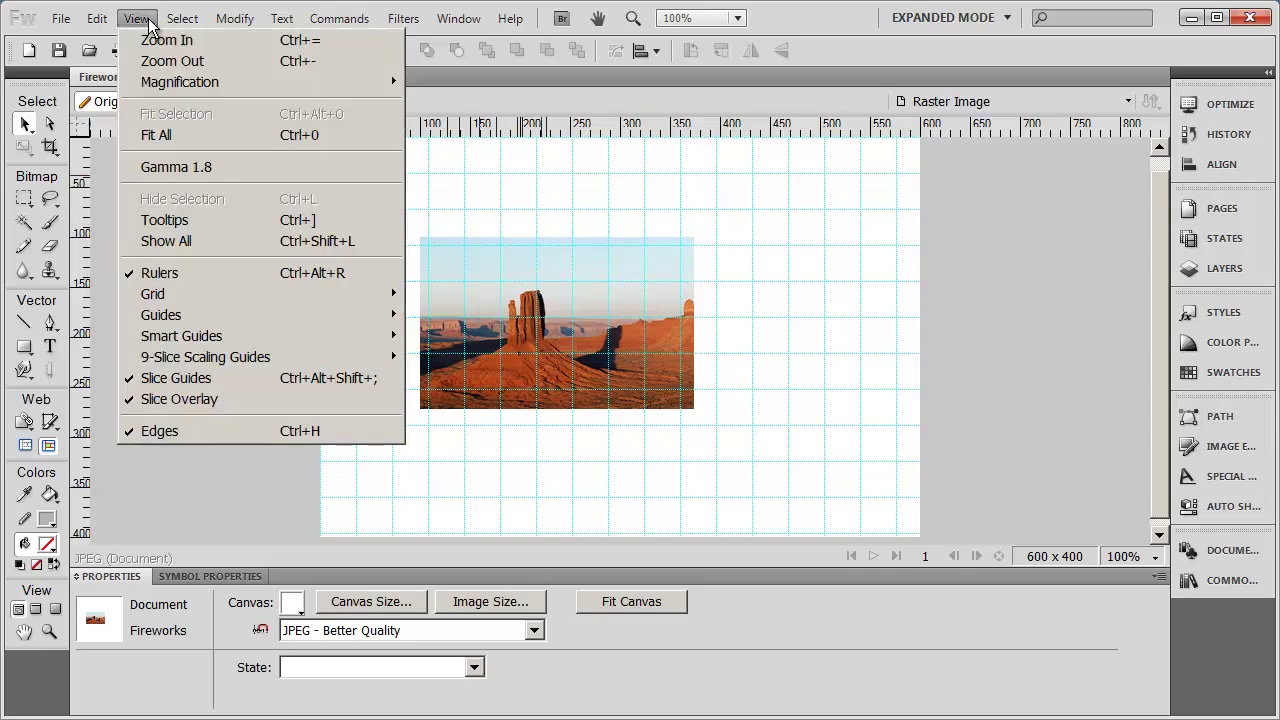
# In Edit Grid, set horizontal and vertical spacing to 50 pixels and confirm
pyautogui.moveTo(222, 292)
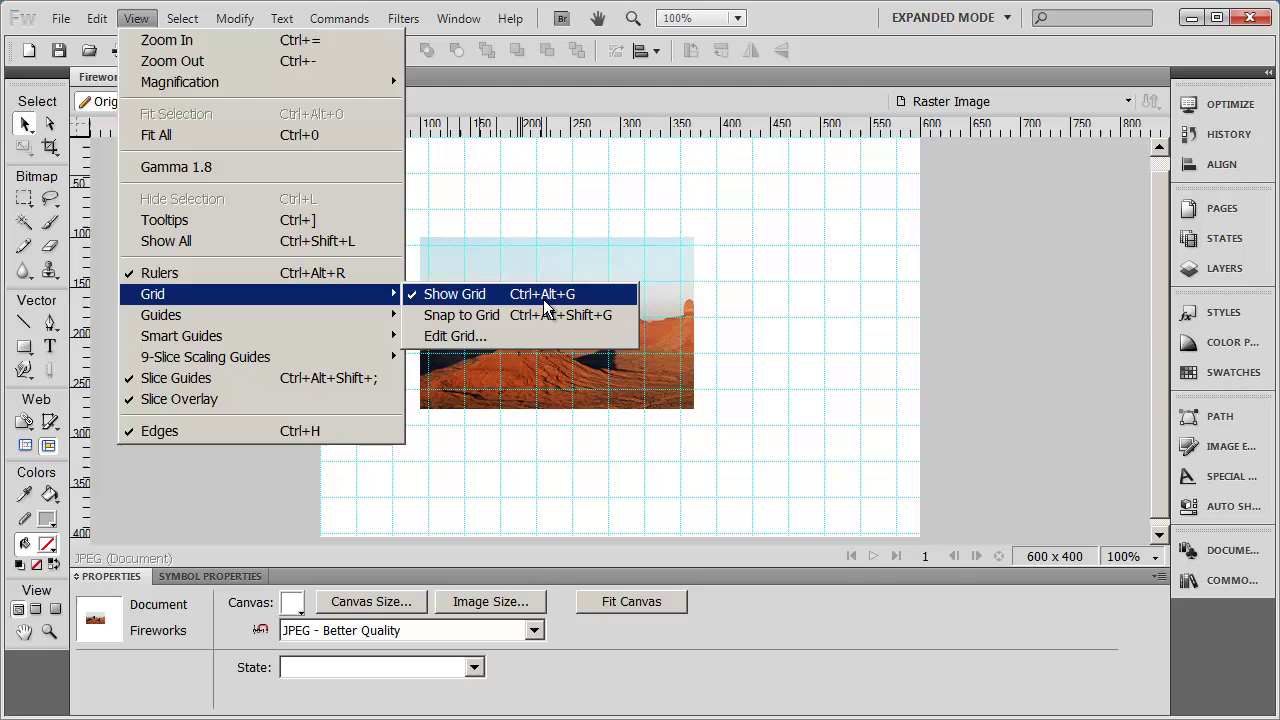
pyautogui.click(545, 336)
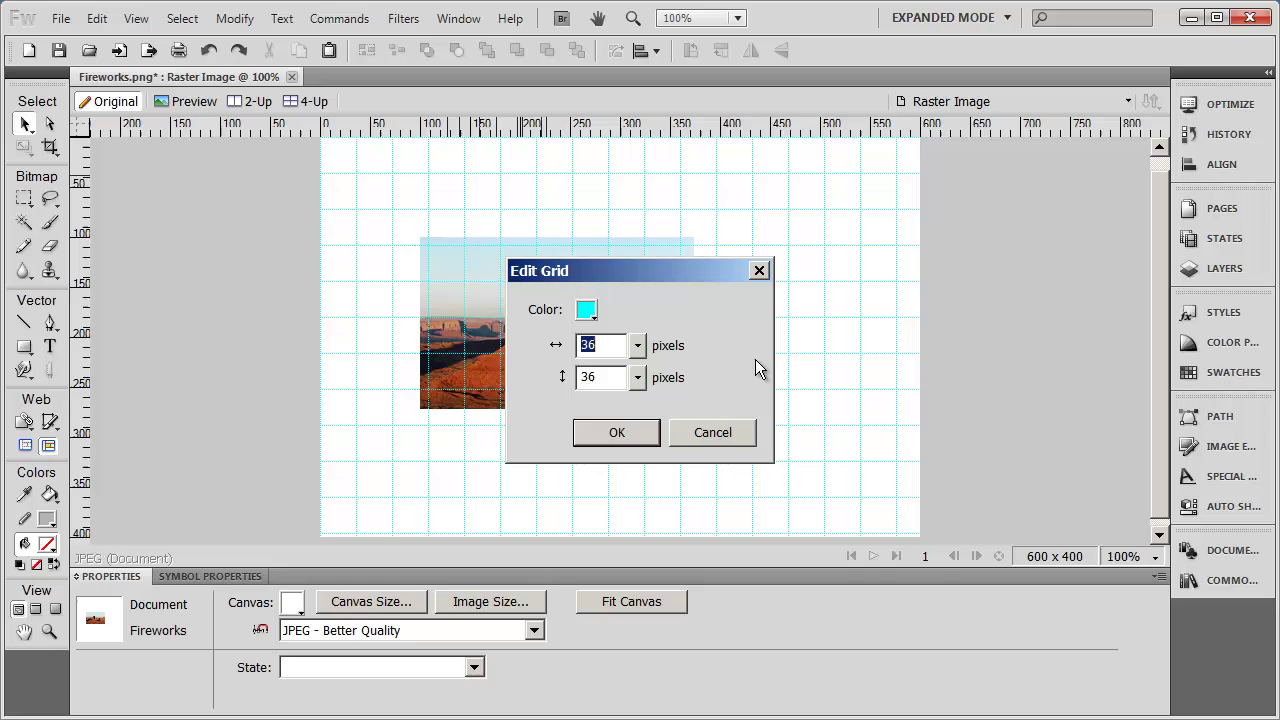
pyautogui.write('50')
pyautogui.press('Tab')
pyautogui.write('60')
pyautogui.press('BackSpace')
pyautogui.press('BackSpace')
pyautogui.write('50')
pyautogui.click(604, 438)
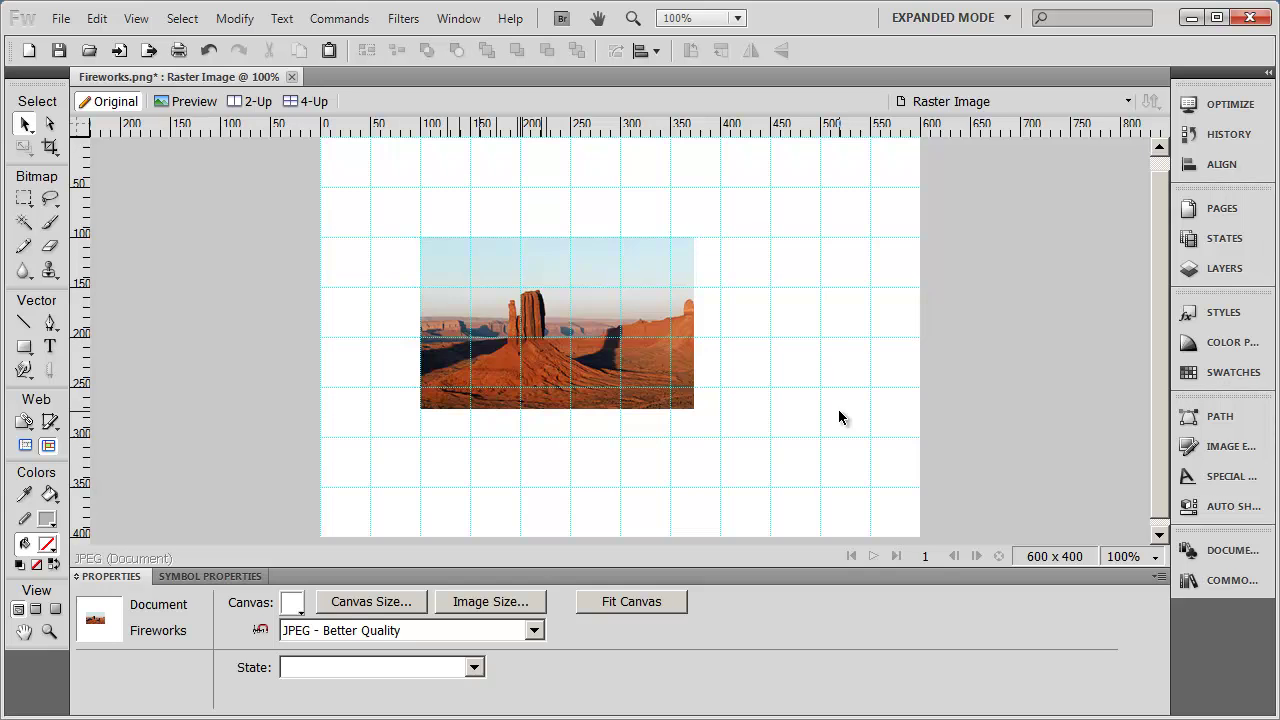
# Toggle Show Grid off under View > Grid, then reopen that submenu
pyautogui.click(133, 19)
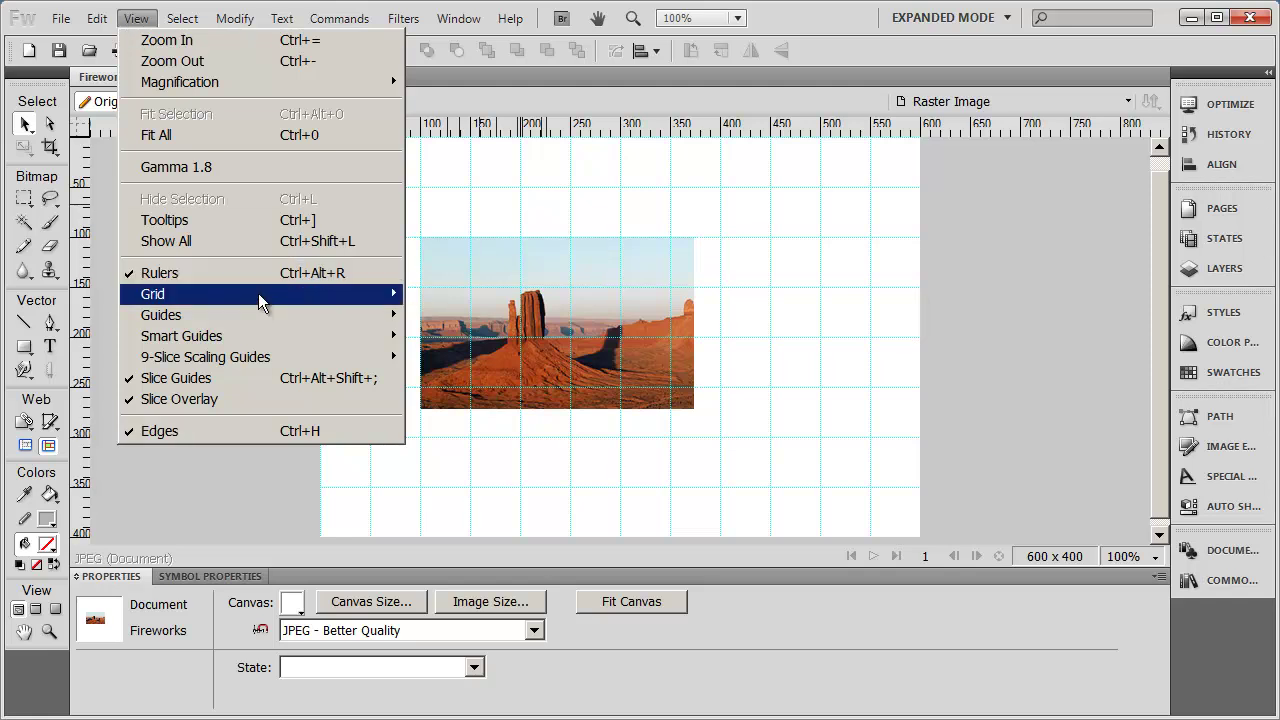
pyautogui.moveTo(259, 302)
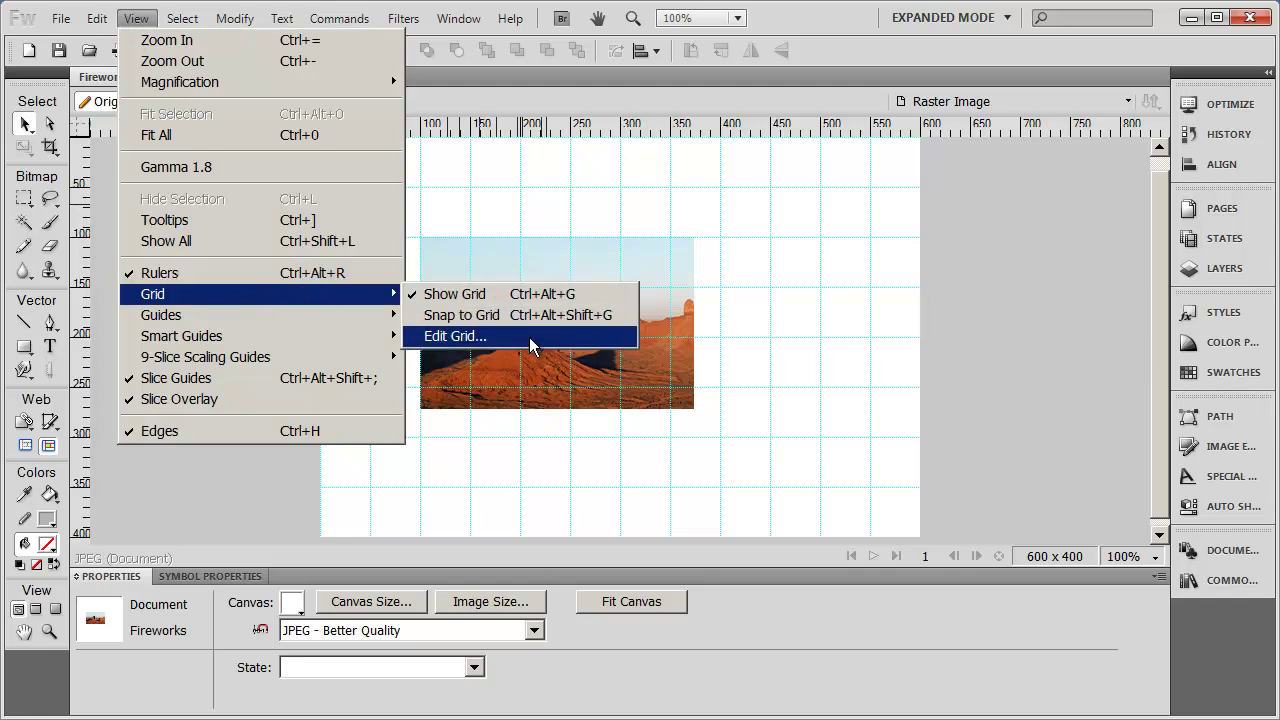
pyautogui.click(489, 300)
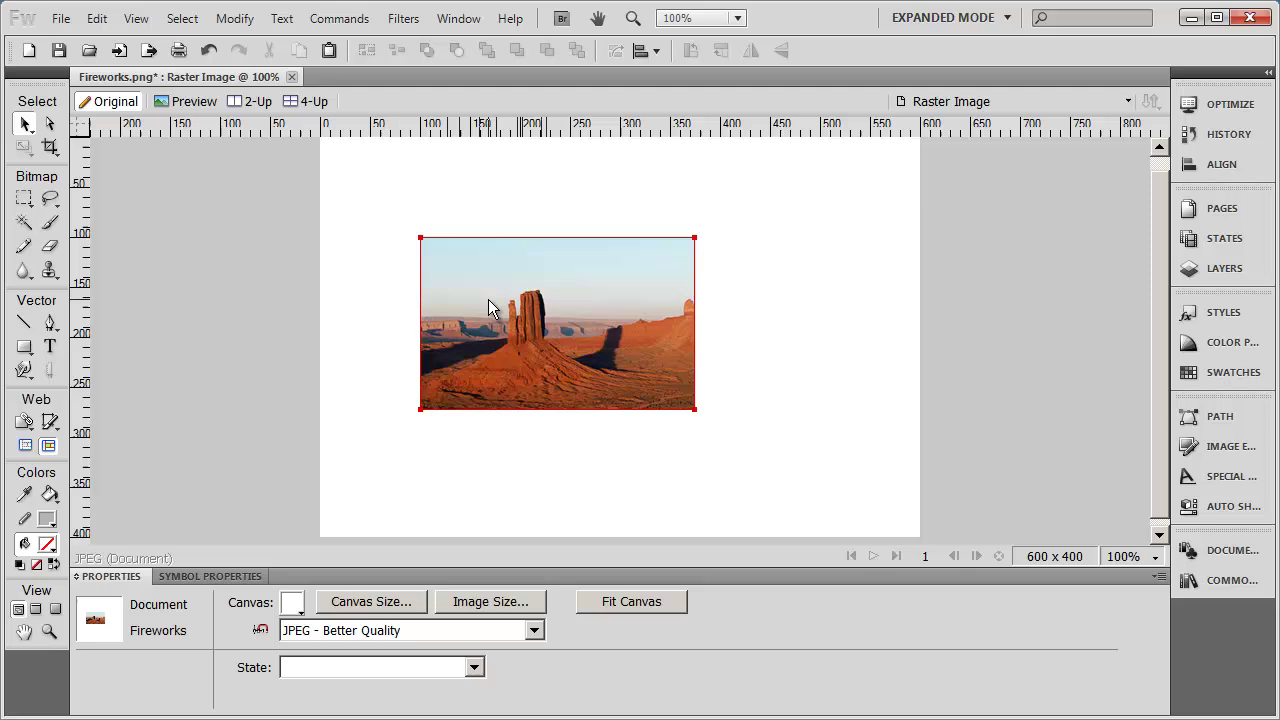
pyautogui.click(135, 18)
pyautogui.moveTo(263, 291)
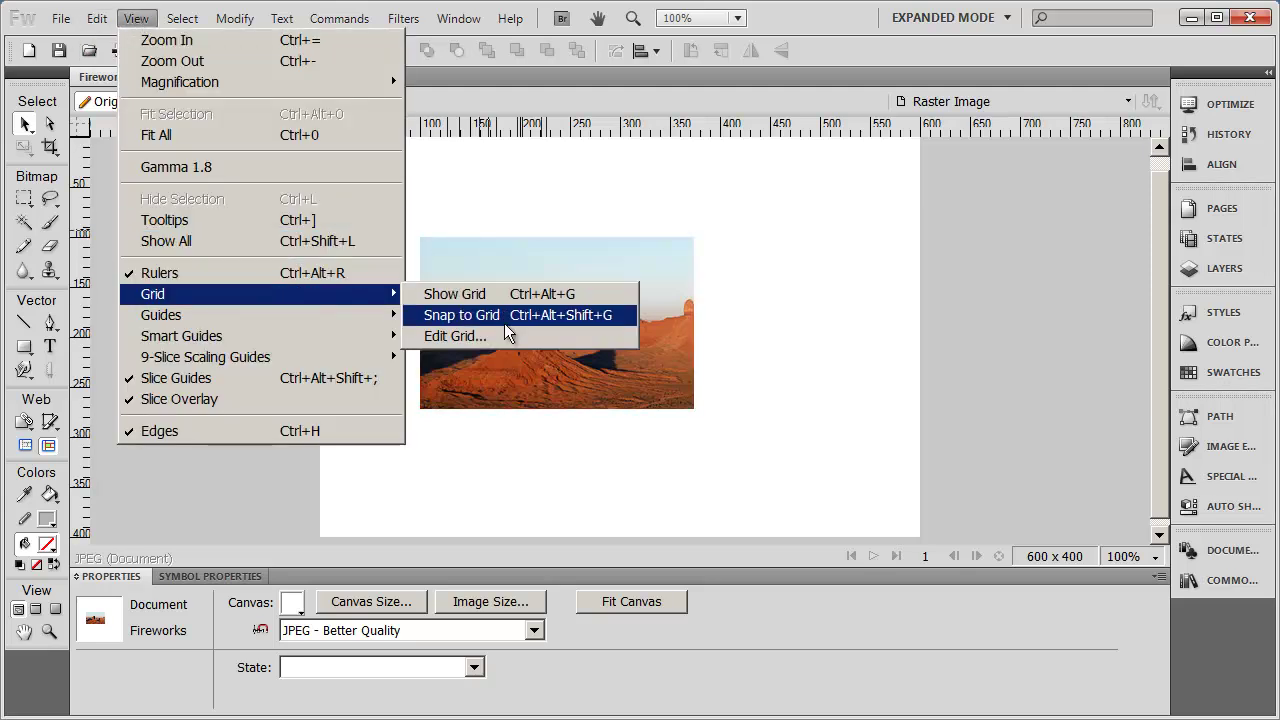